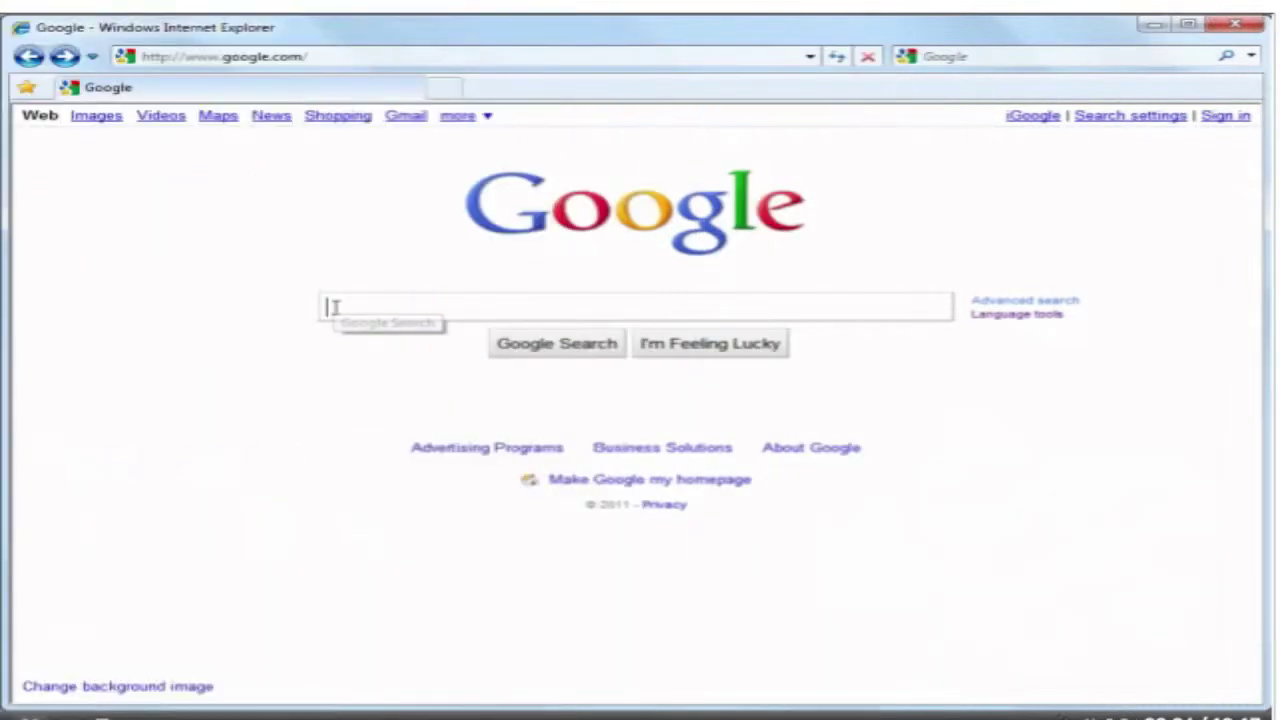
Search Google for 'real estate'.
text(real e)
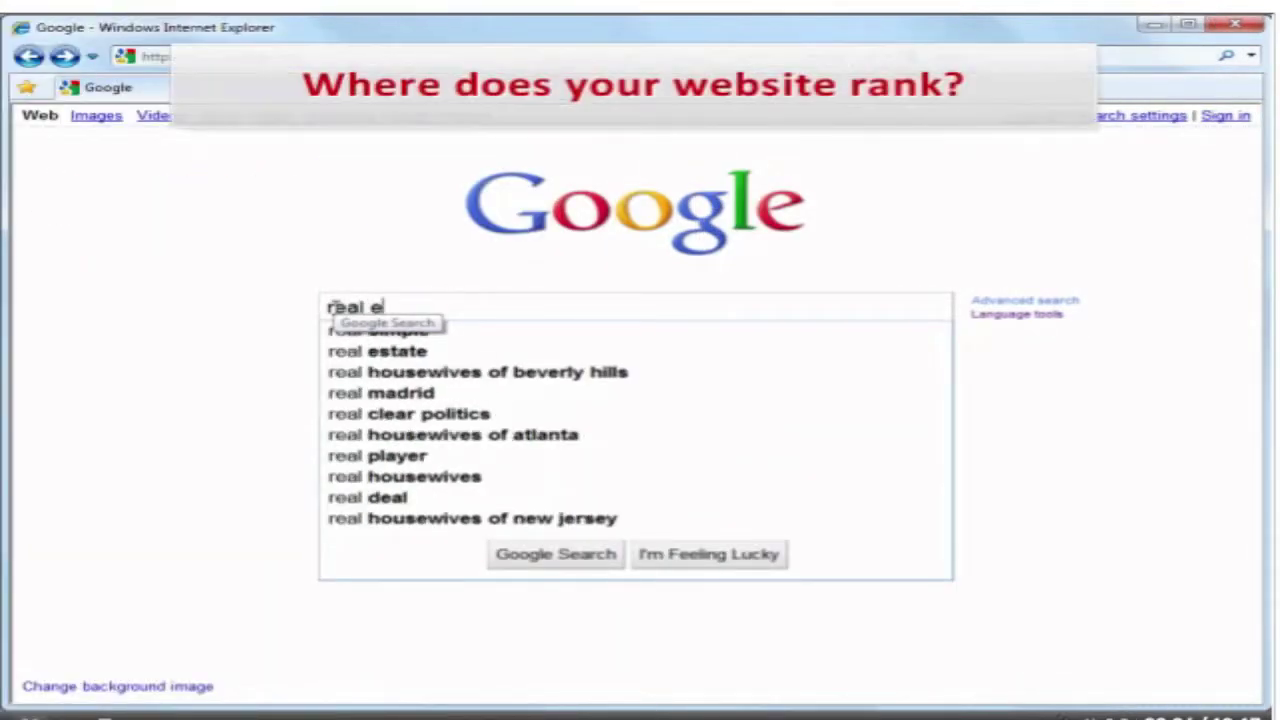
text(state)
key(Return)
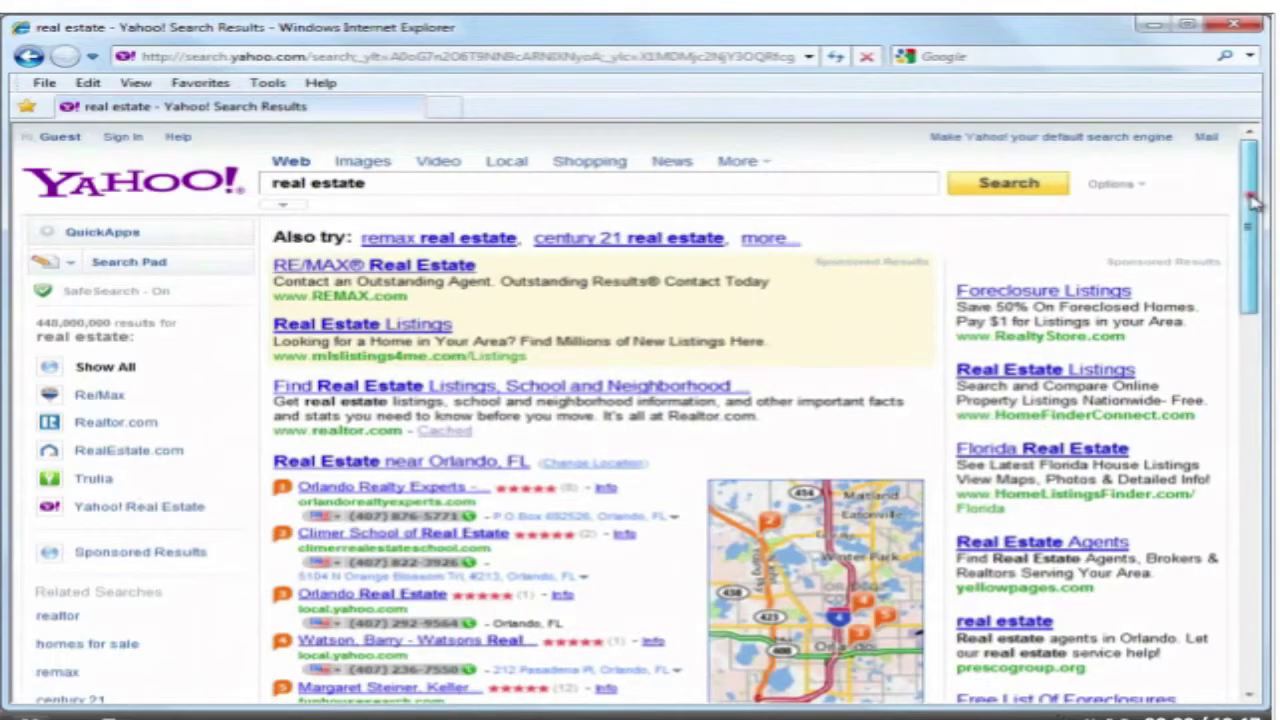
mouse_move(1255, 200)
mouse_down()
mouse_move(1257, 557)
mouse_move(1262, 192)
mouse_up()
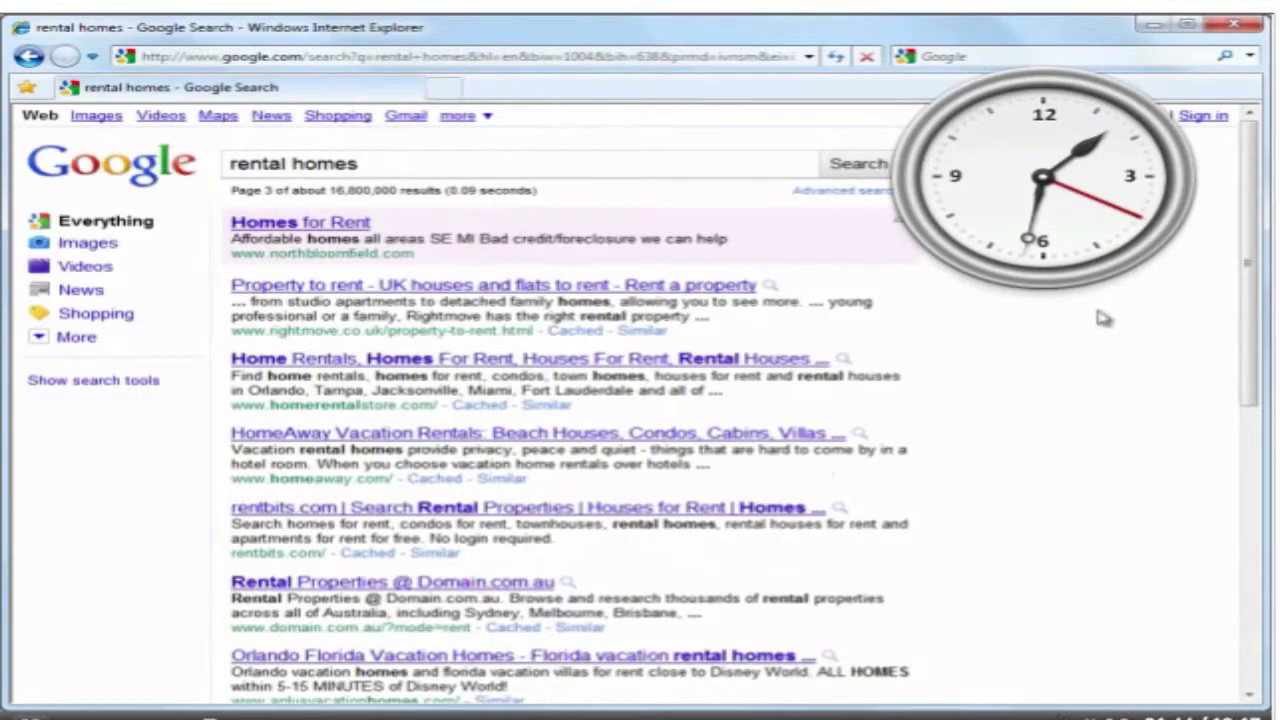
Page deep into the rental homes results, through pages 18 and 19.
drag(1250, 243, 1248, 590)
click(766, 571)
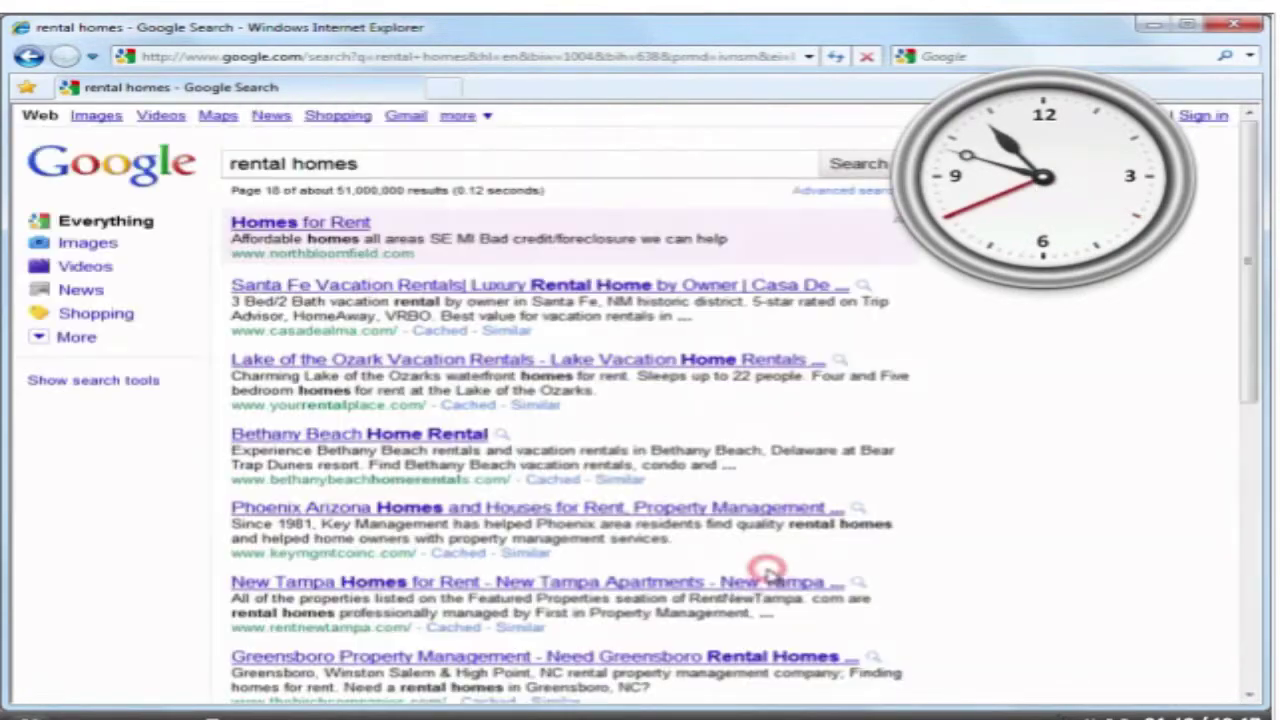
drag(1243, 323, 1228, 636)
click(616, 574)
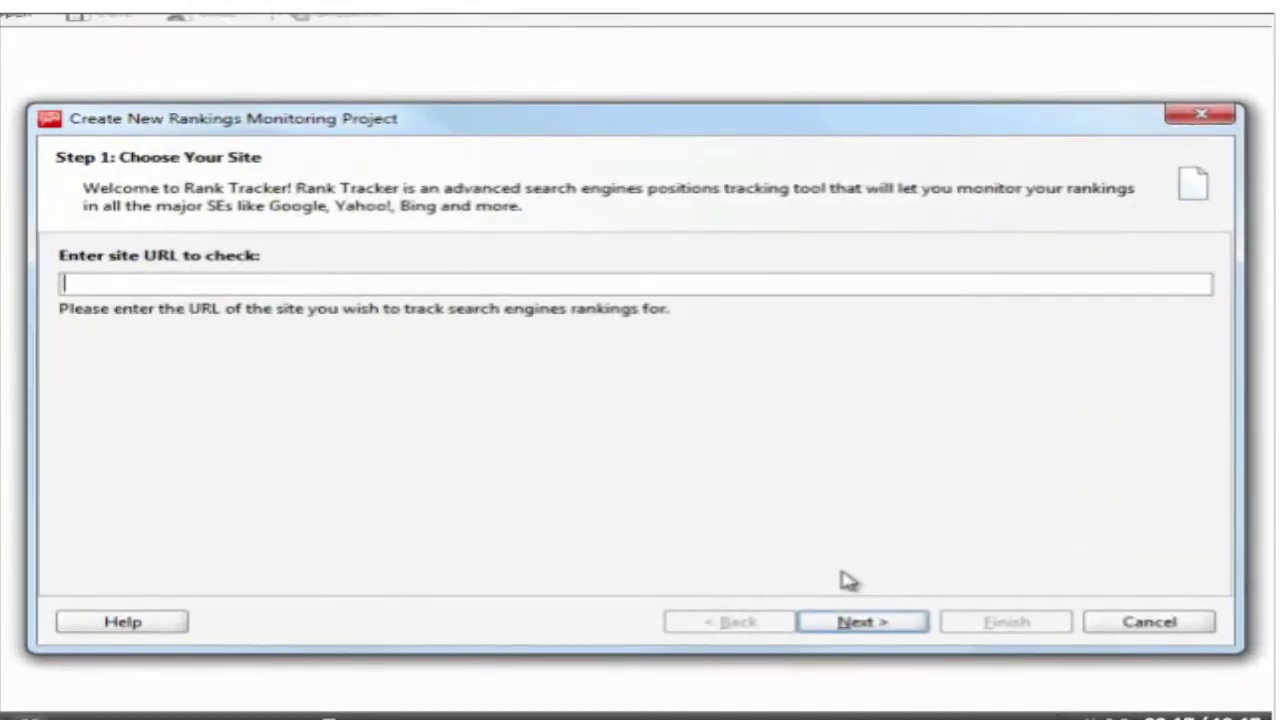
text(www.link-assistant.com)
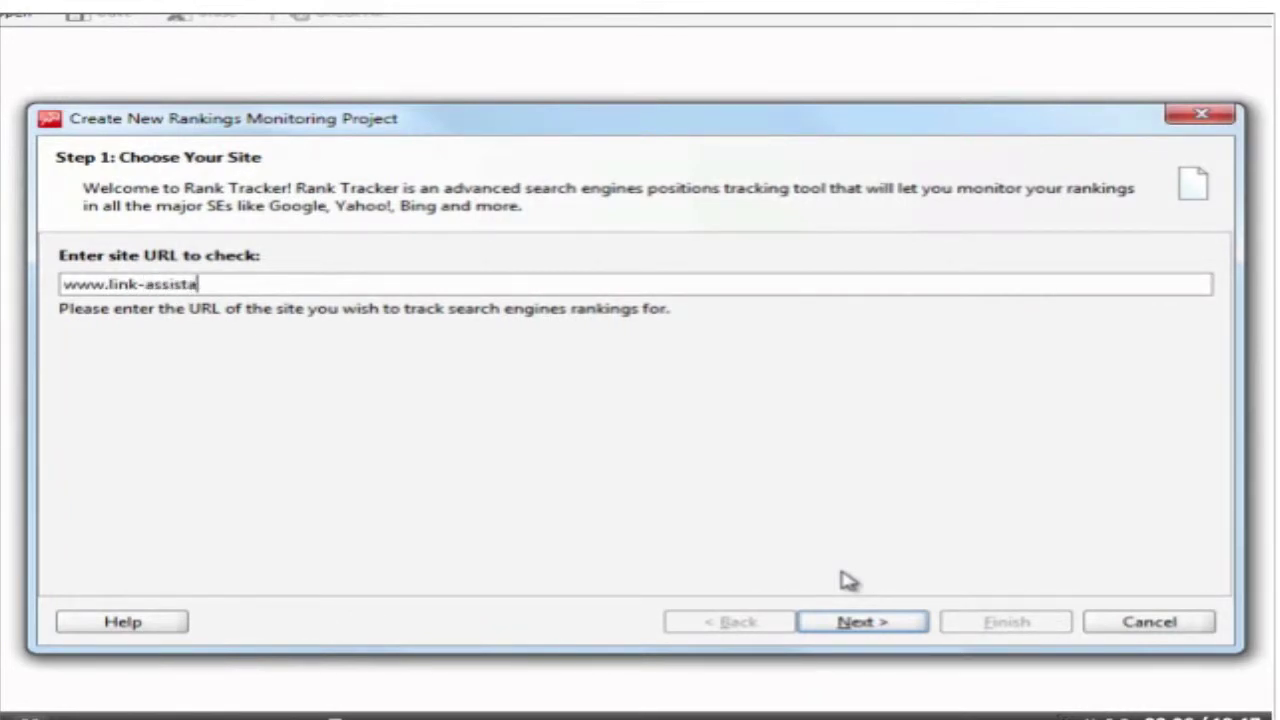
click(855, 621)
Keep Google, Yahoo! and Bing (USA) as the project's search engines.
mouse_move(1200, 333)
mouse_down()
mouse_move(1194, 537)
mouse_move(1197, 327)
mouse_up()
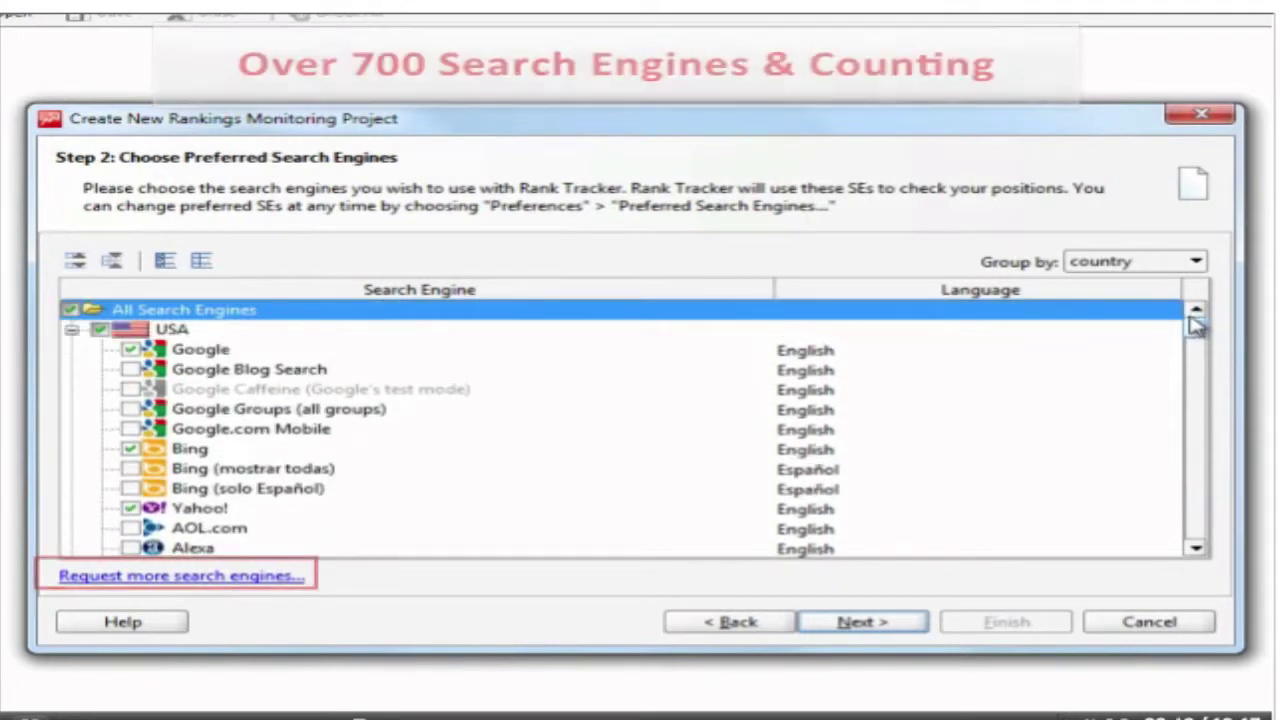
click(308, 352)
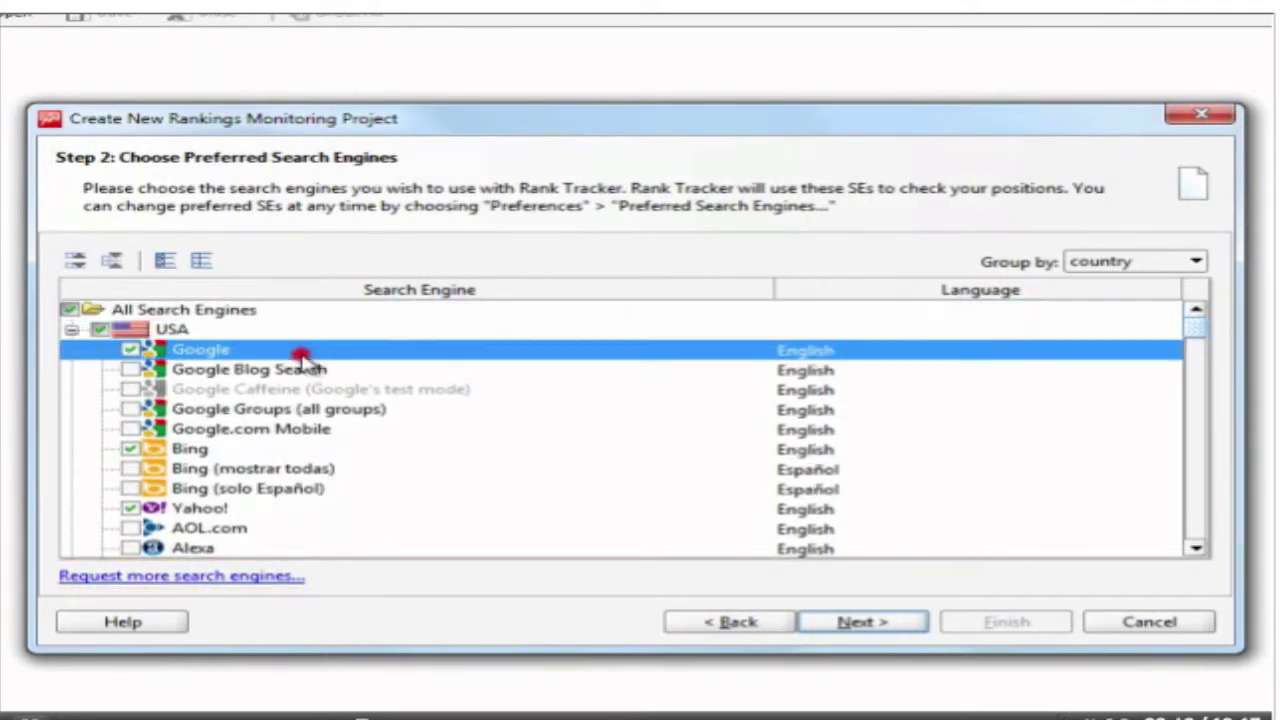
click(245, 510)
click(183, 450)
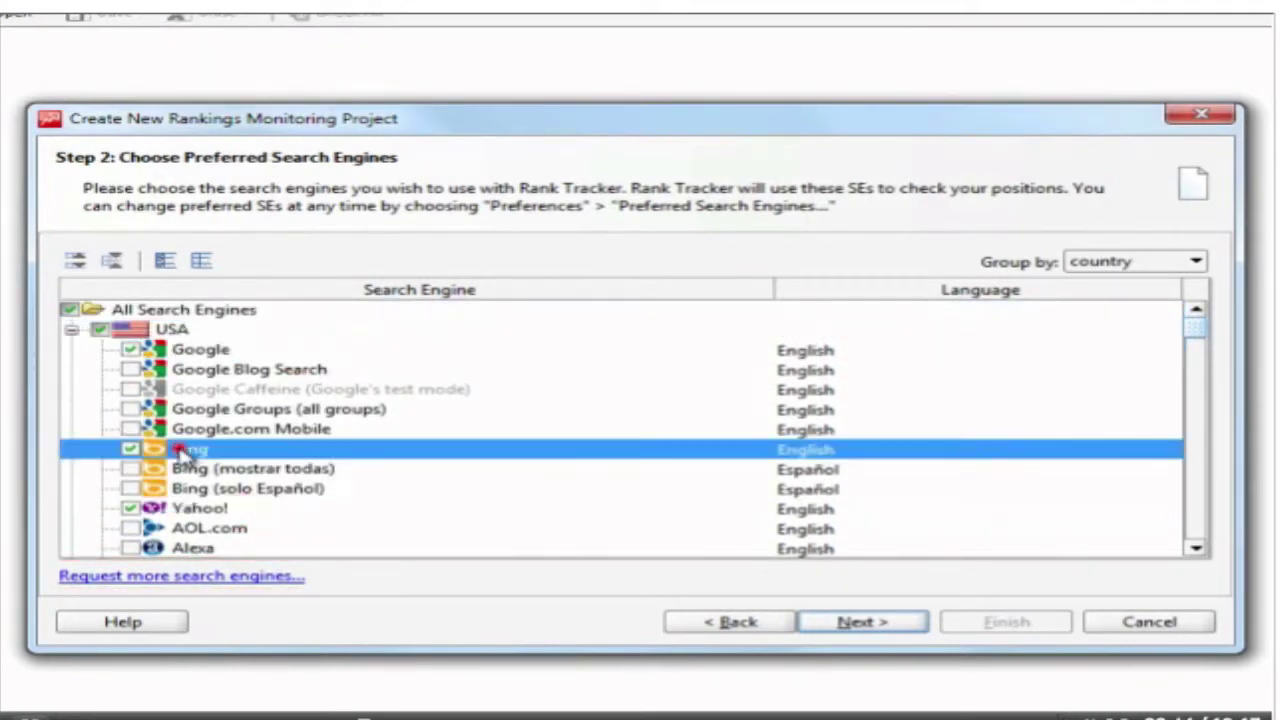
Enter 'seo software' and paste the prepared list of SEO and link-building keyphrases.
click(806, 624)
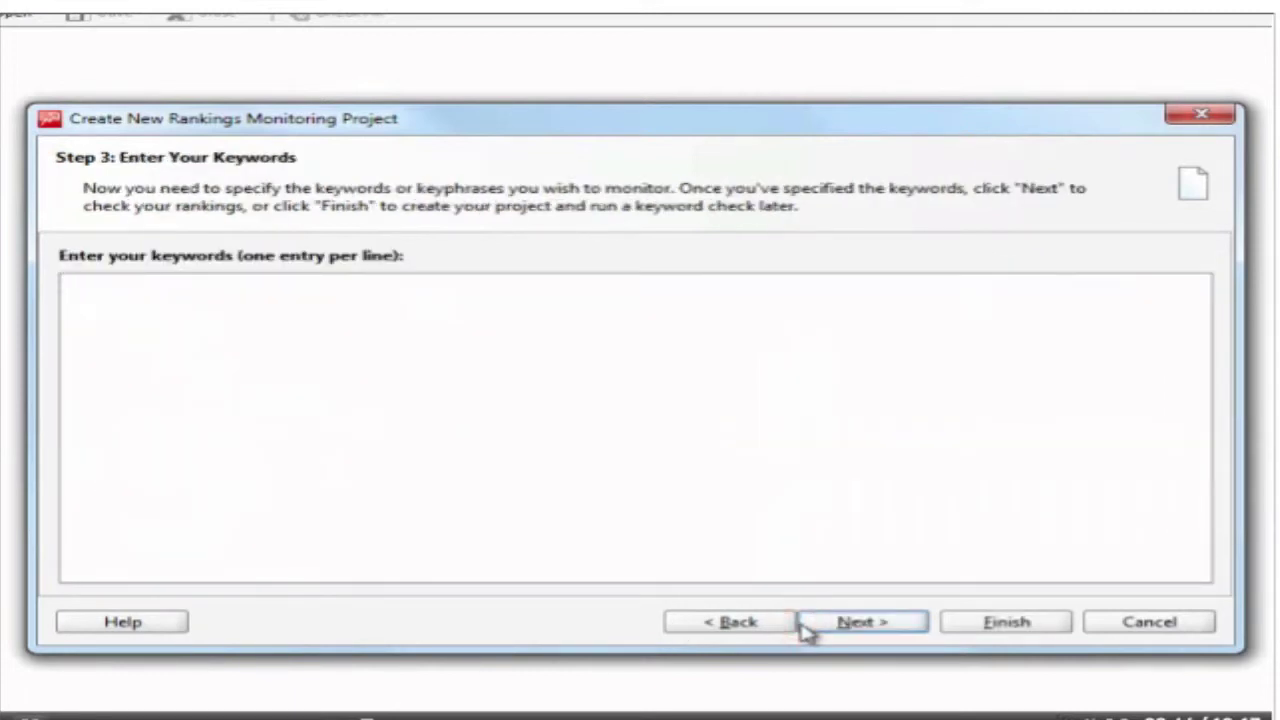
text(seo software)
right_click(210, 340)
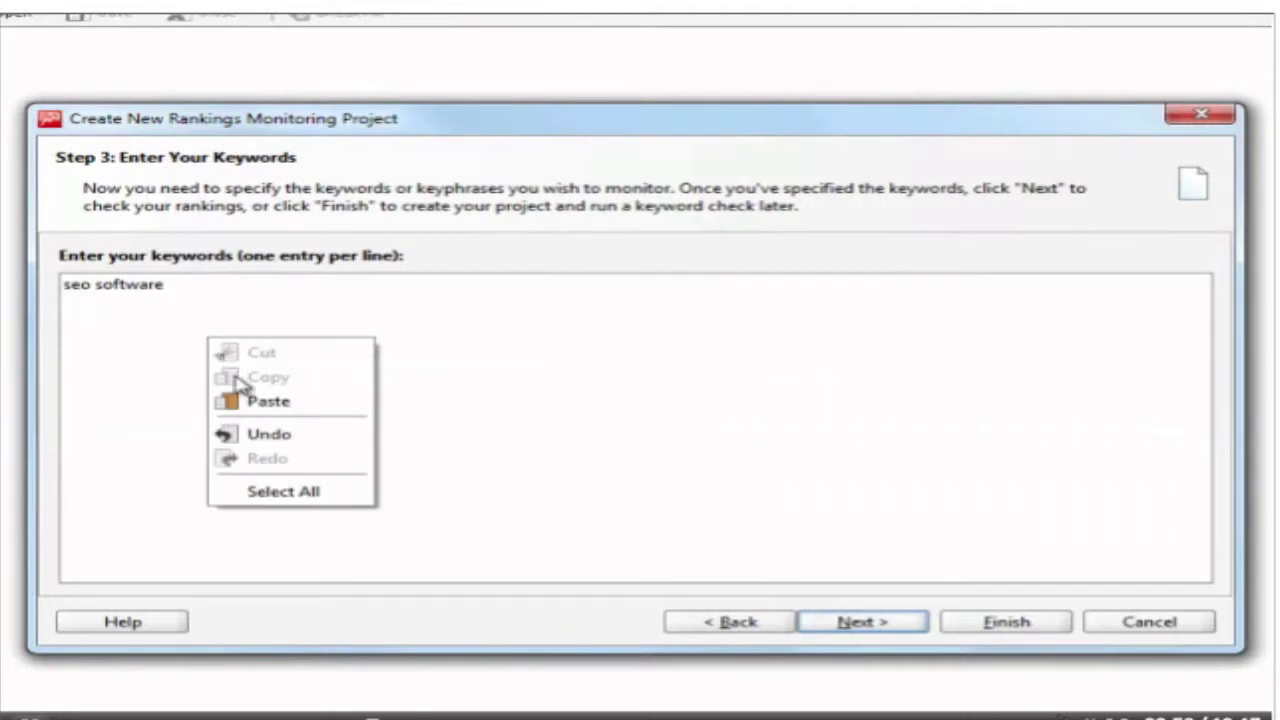
click(258, 401)
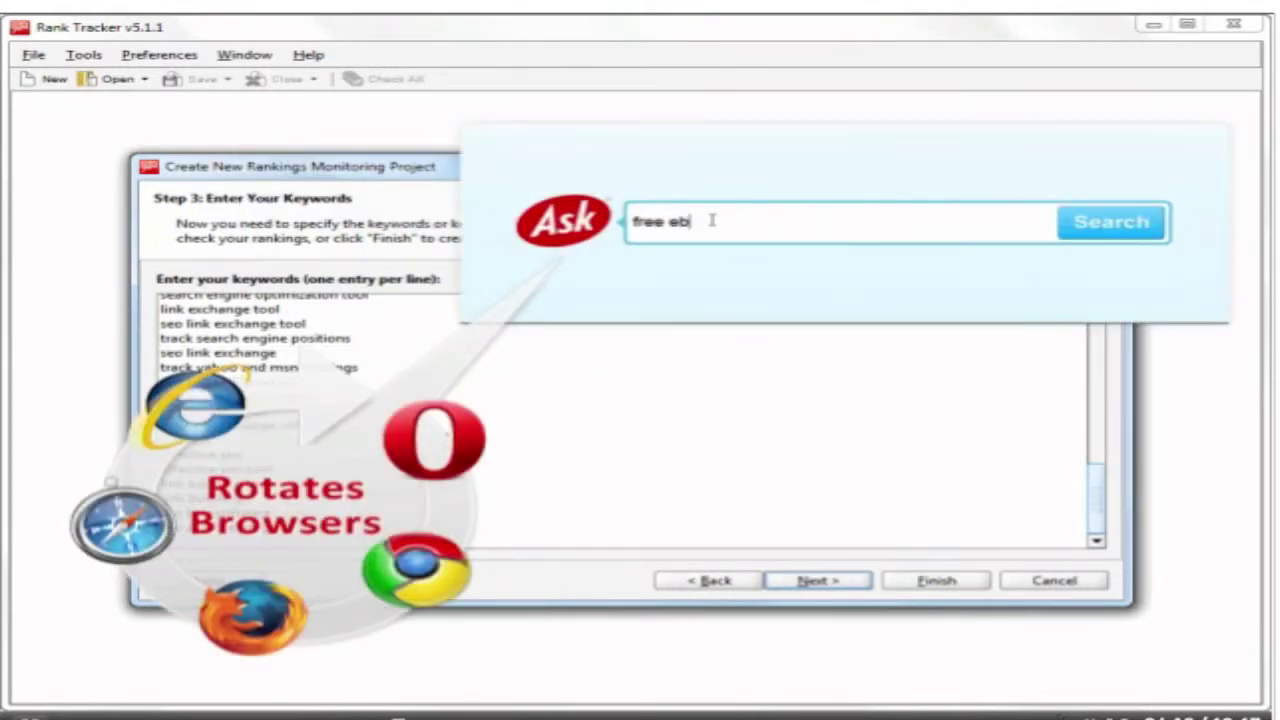
Start the rankings check for the entered keywords.
click(818, 586)
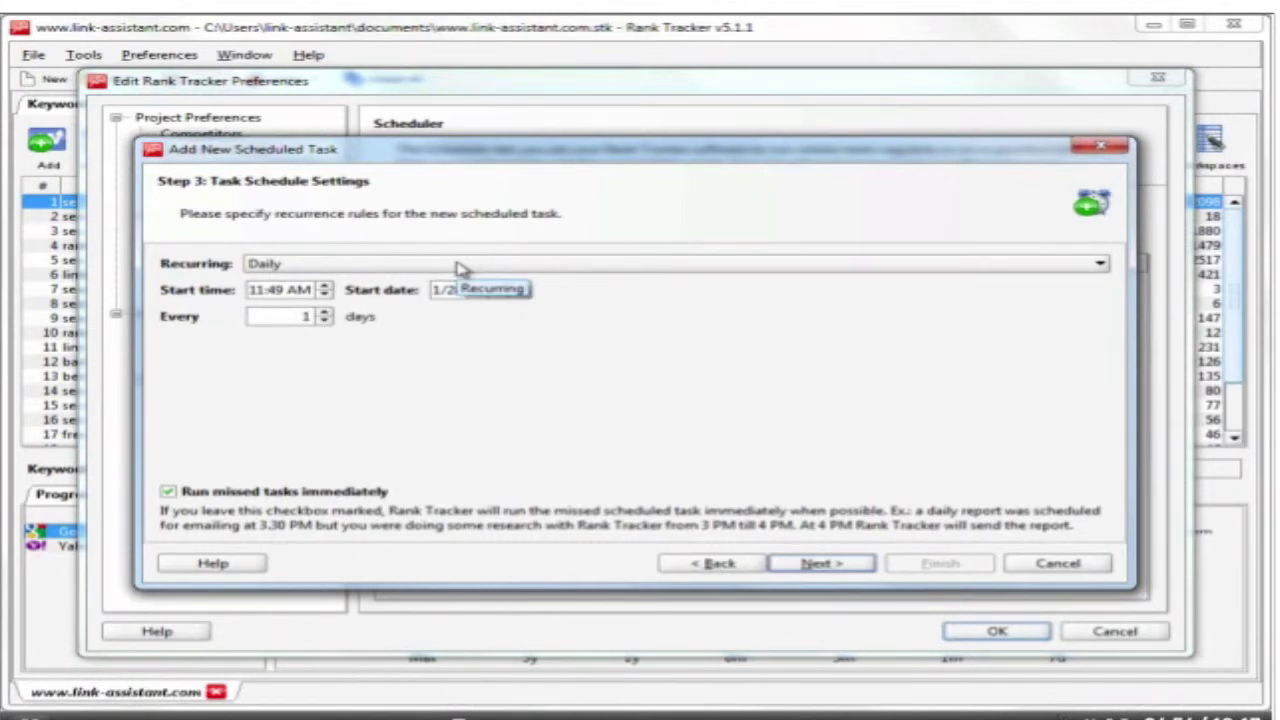
Set the scheduled task to recur daily and pick its start date.
click(460, 266)
click(460, 266)
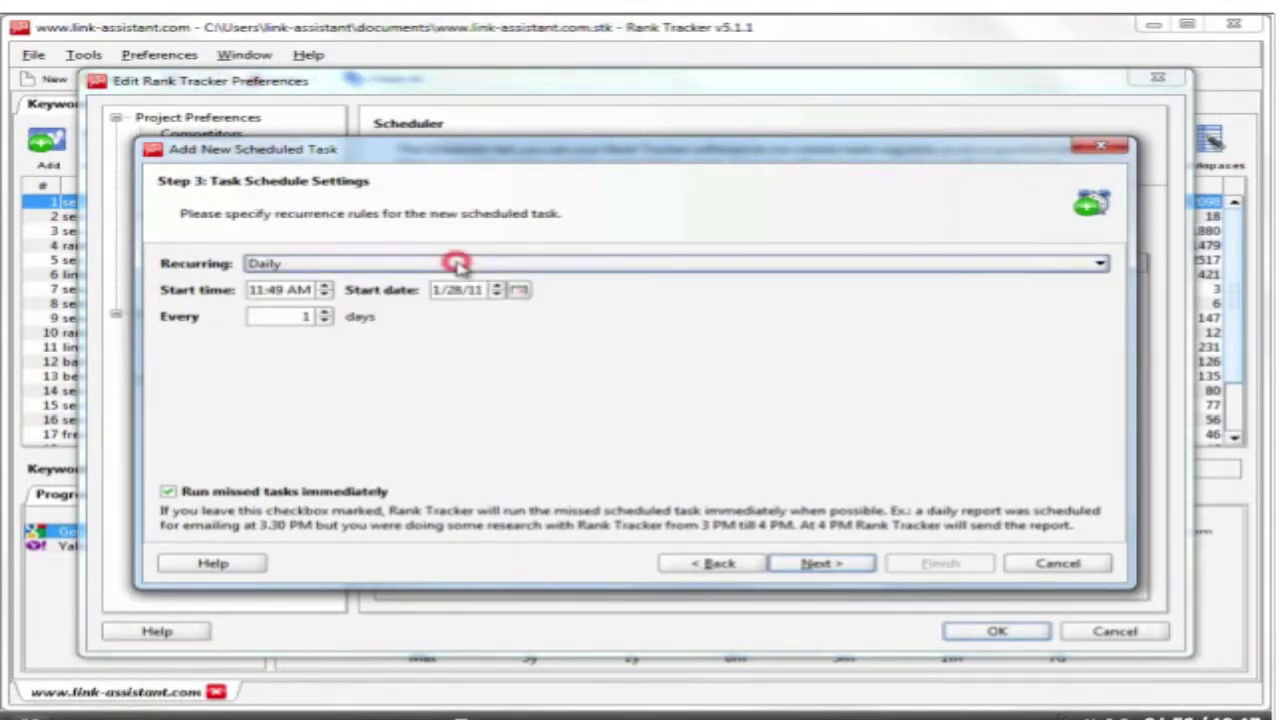
click(518, 290)
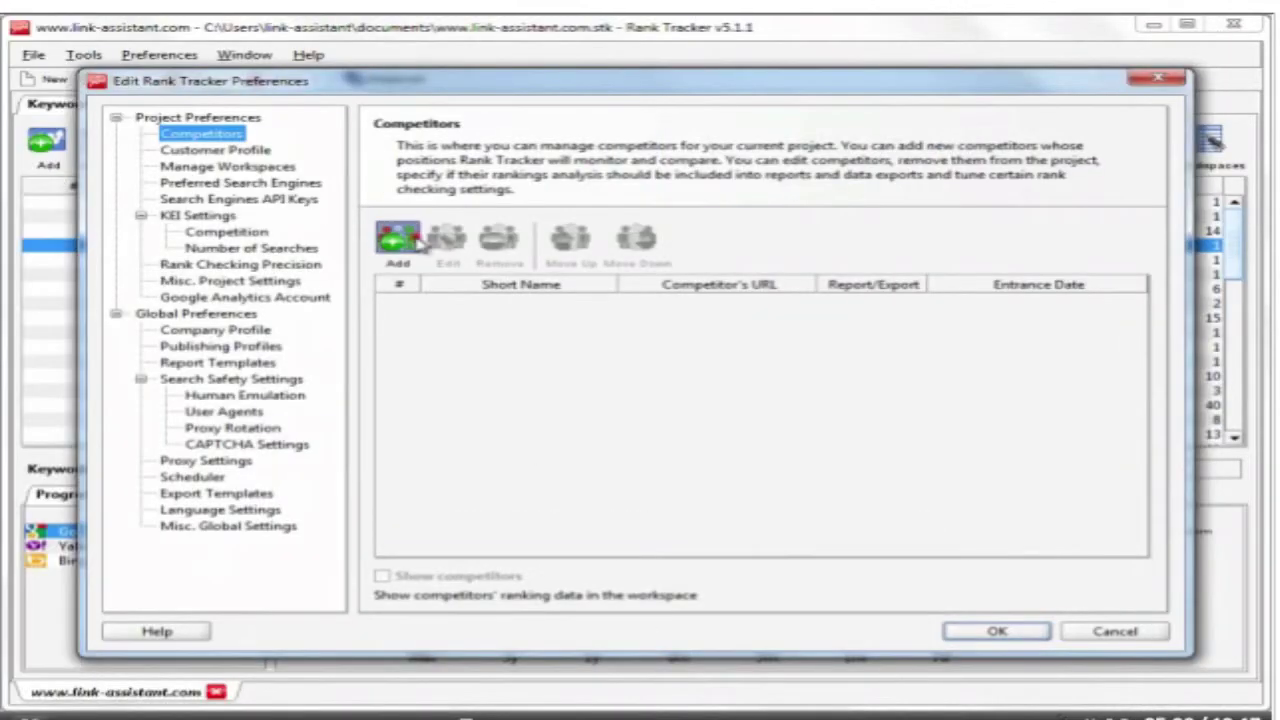
click(403, 240)
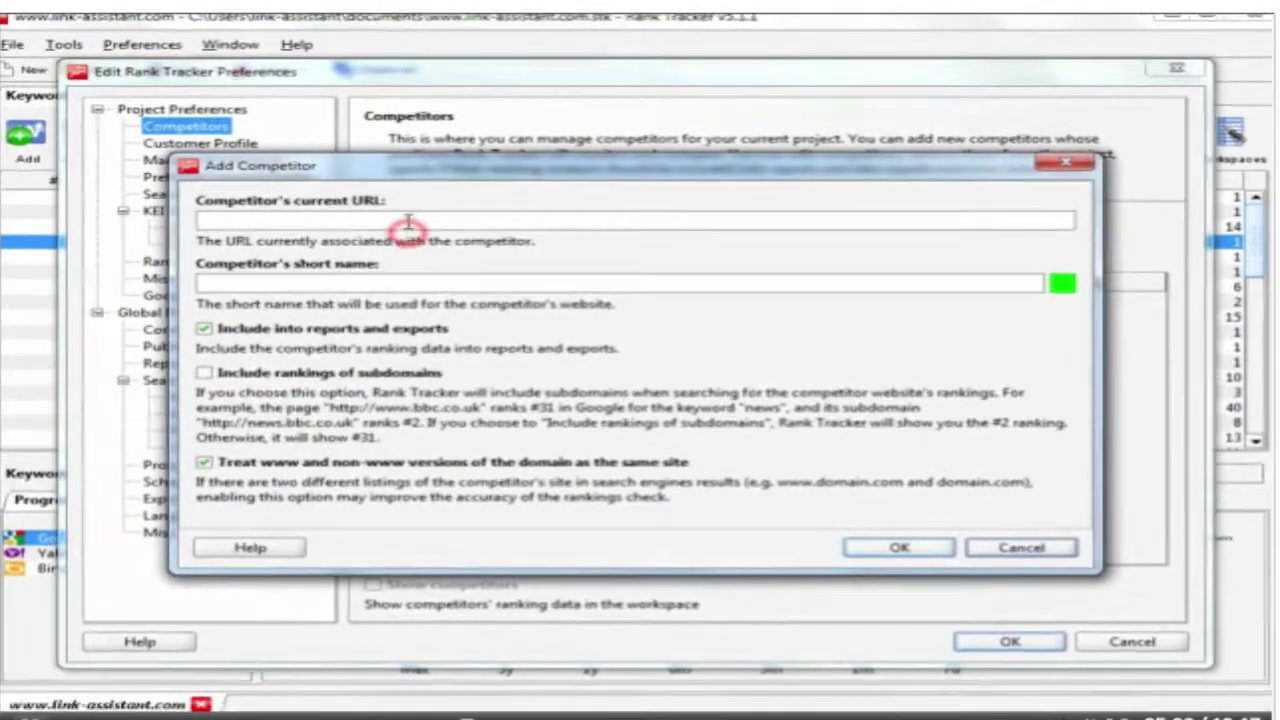
click(345, 189)
text(www.yourco)
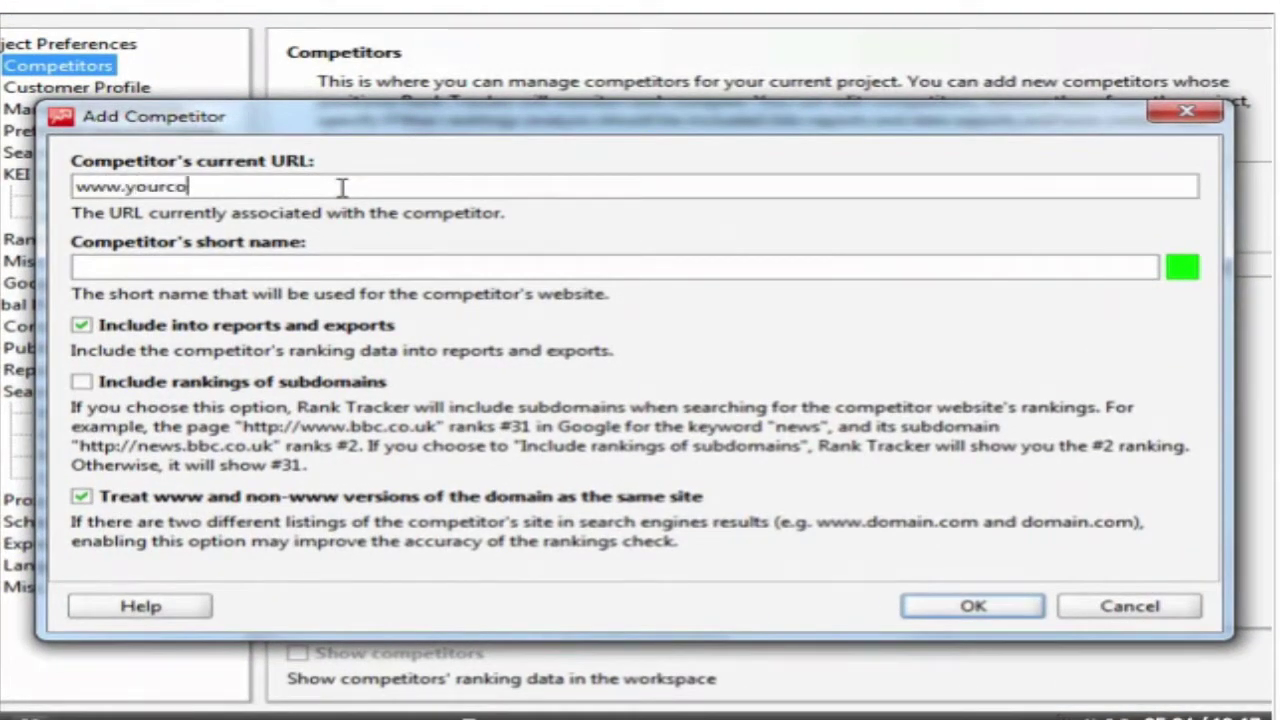
text(mpetitor.com)
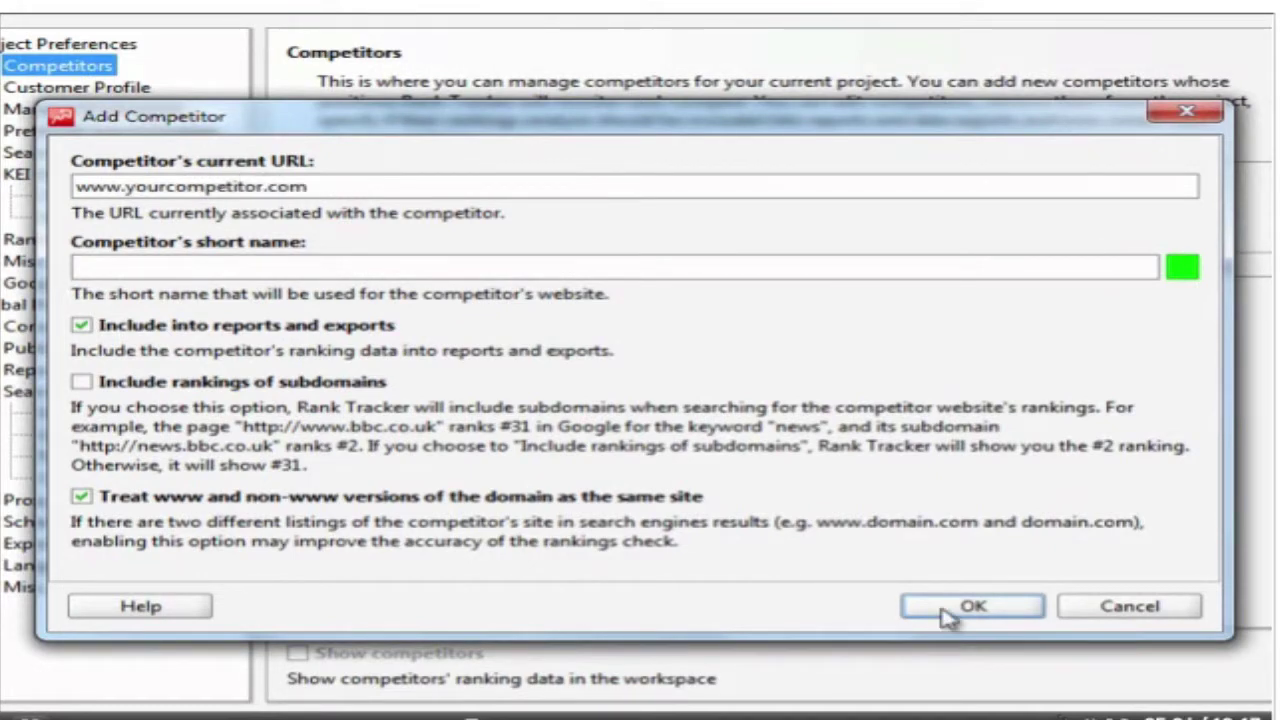
click(950, 614)
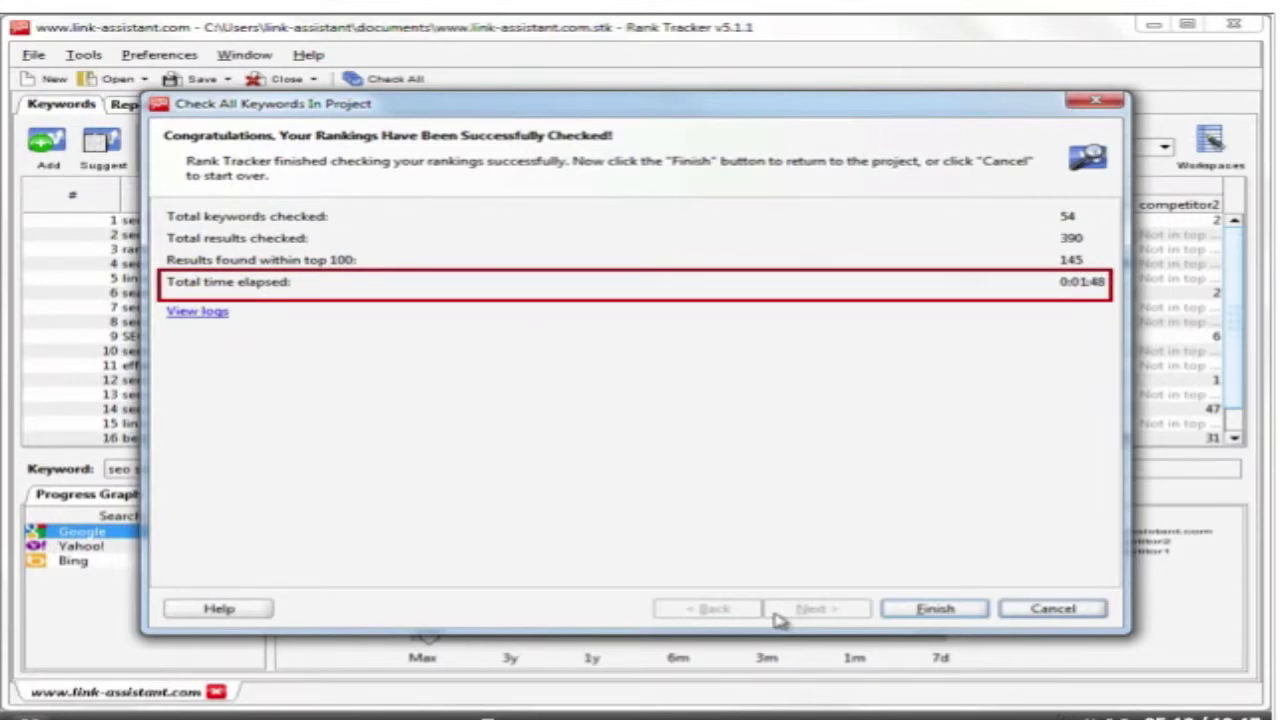
Close the 54-keyword check summary dialog.
key(Return)
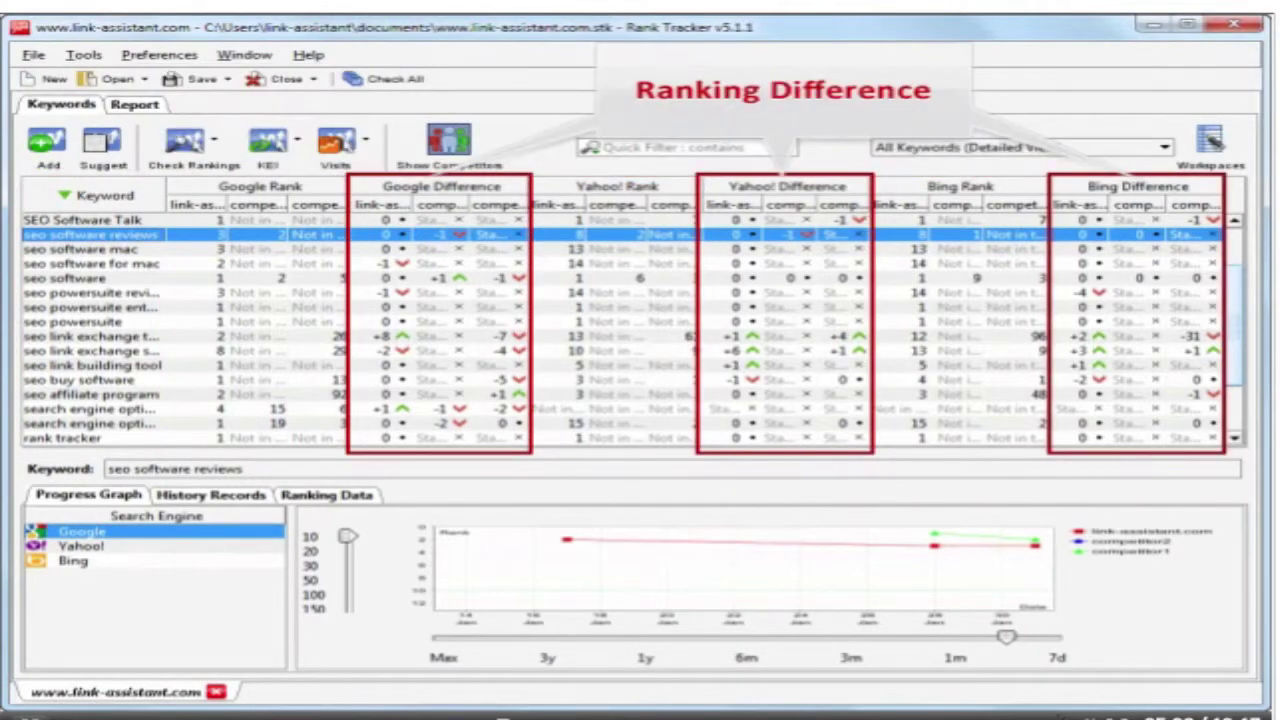
Select 'seo software' and show its per-engine ranks in the Ranking Data tab.
click(88, 281)
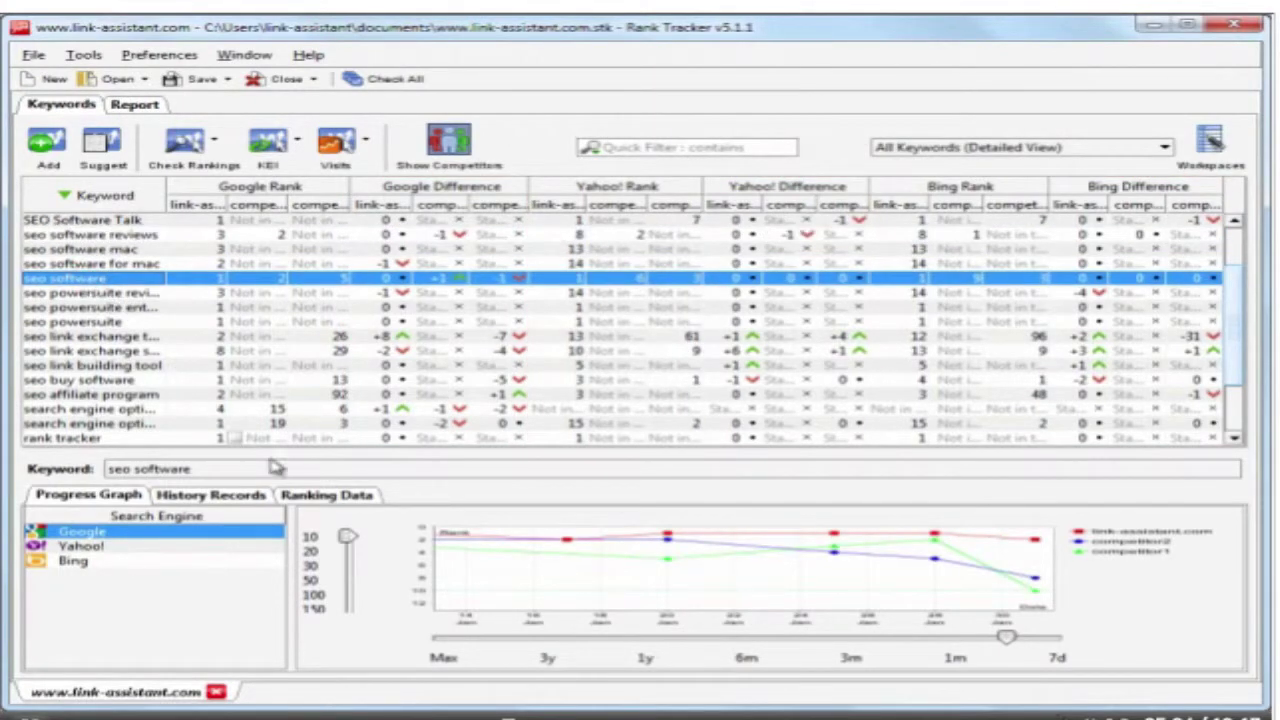
click(300, 497)
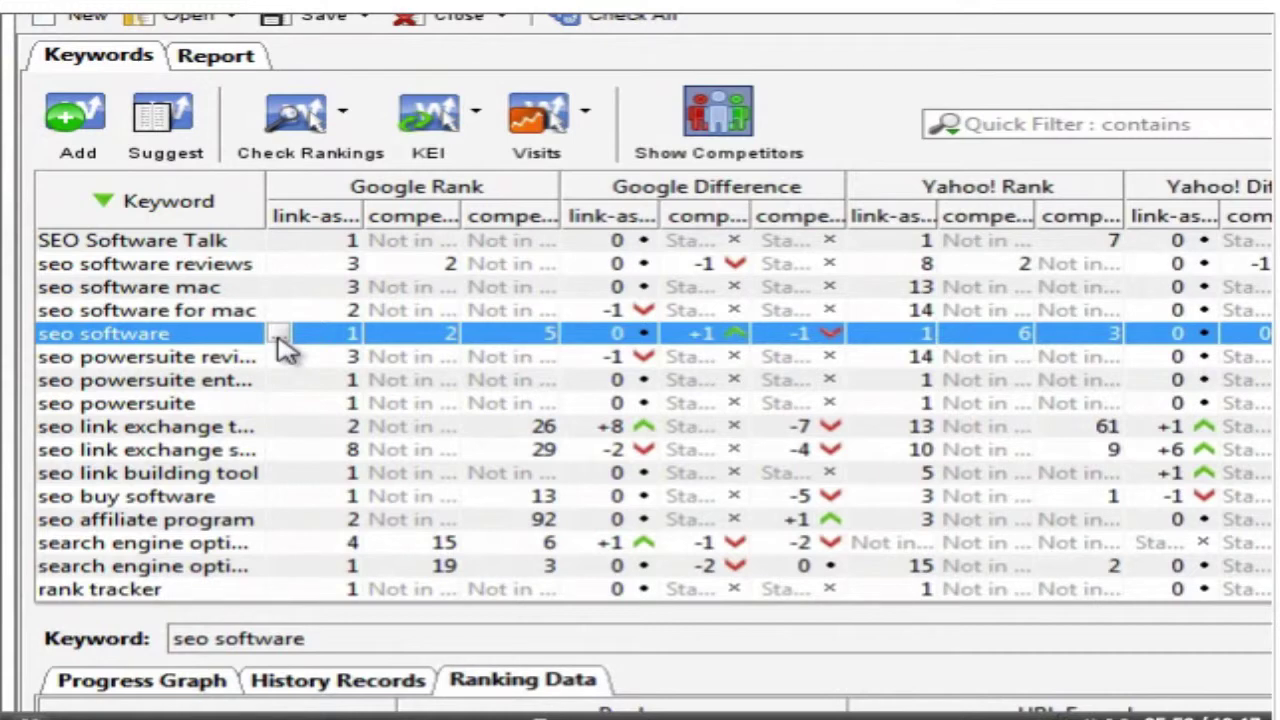
View the Google results for 'seo software' in the external browser.
click(278, 334)
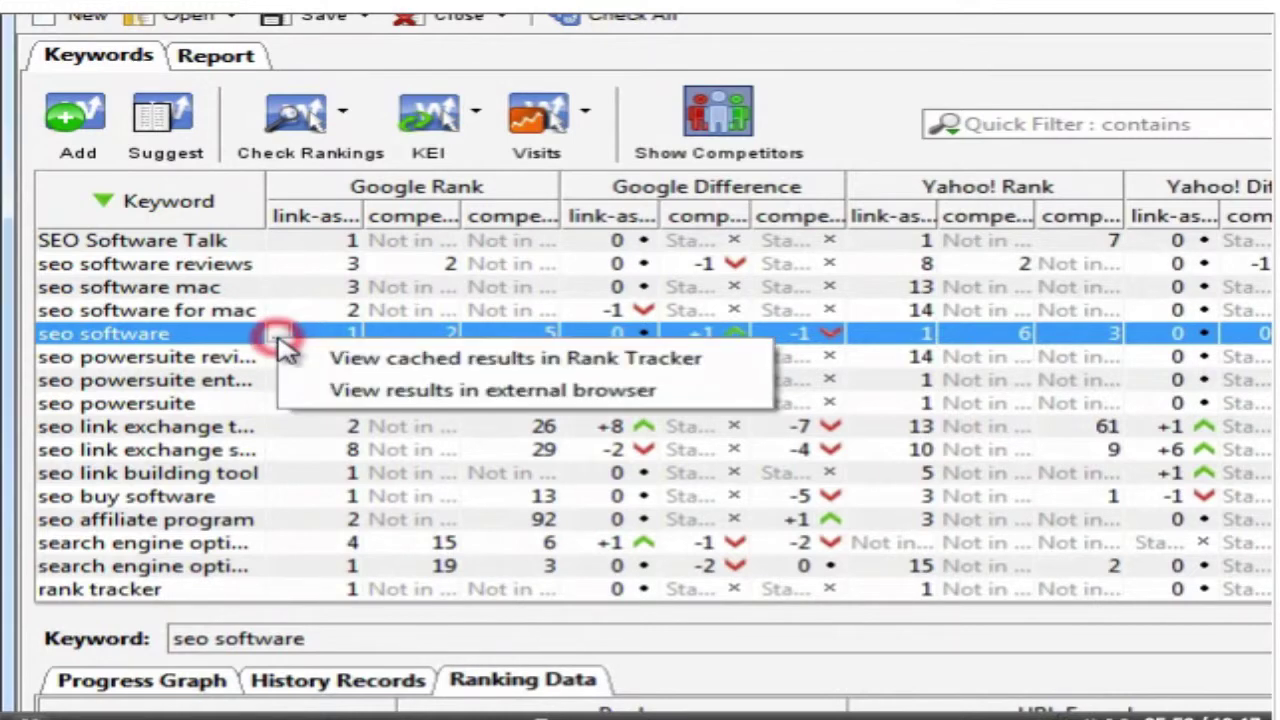
click(368, 388)
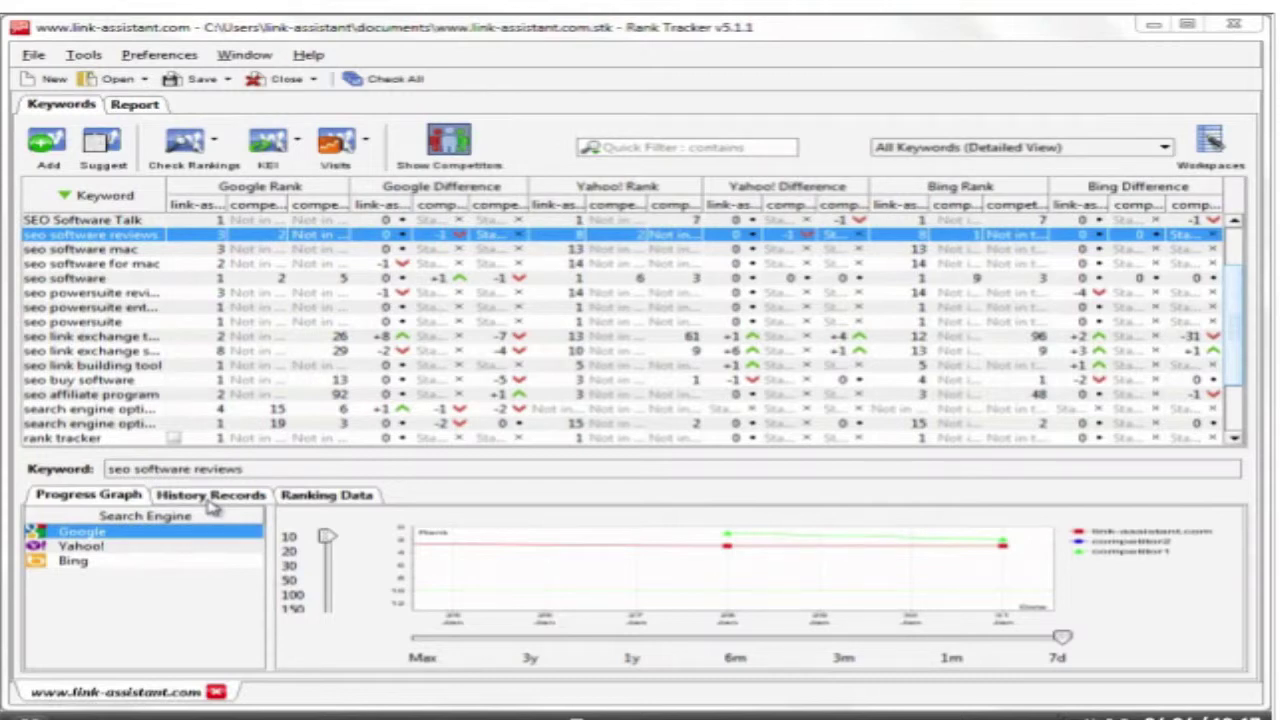
Graph the Google rank history of 'seo software', widening the timeline toward Max.
click(210, 500)
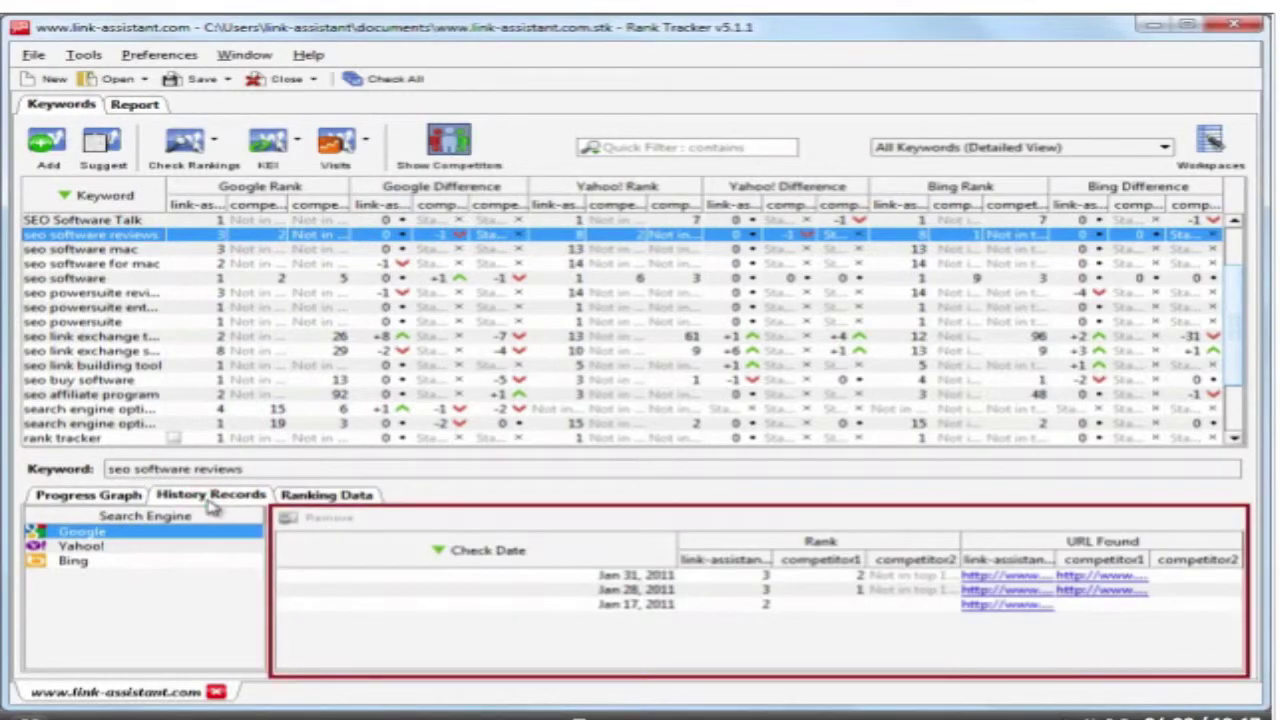
click(113, 500)
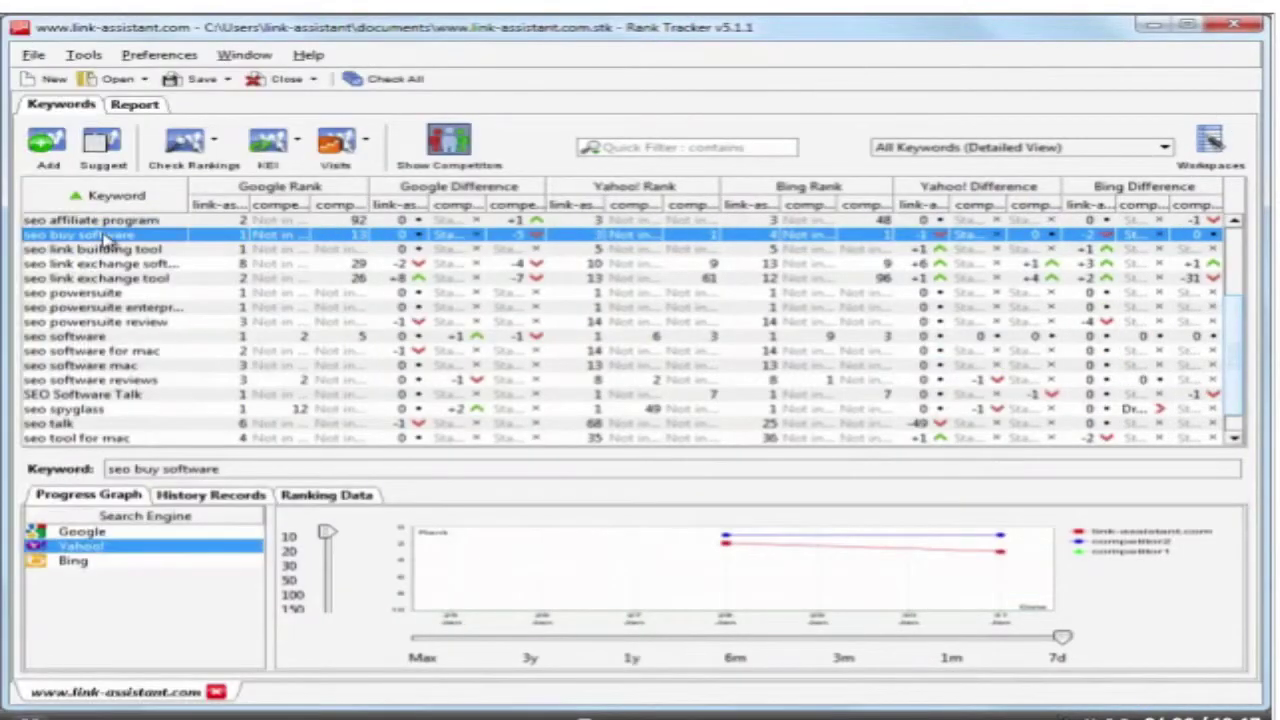
click(105, 338)
click(85, 533)
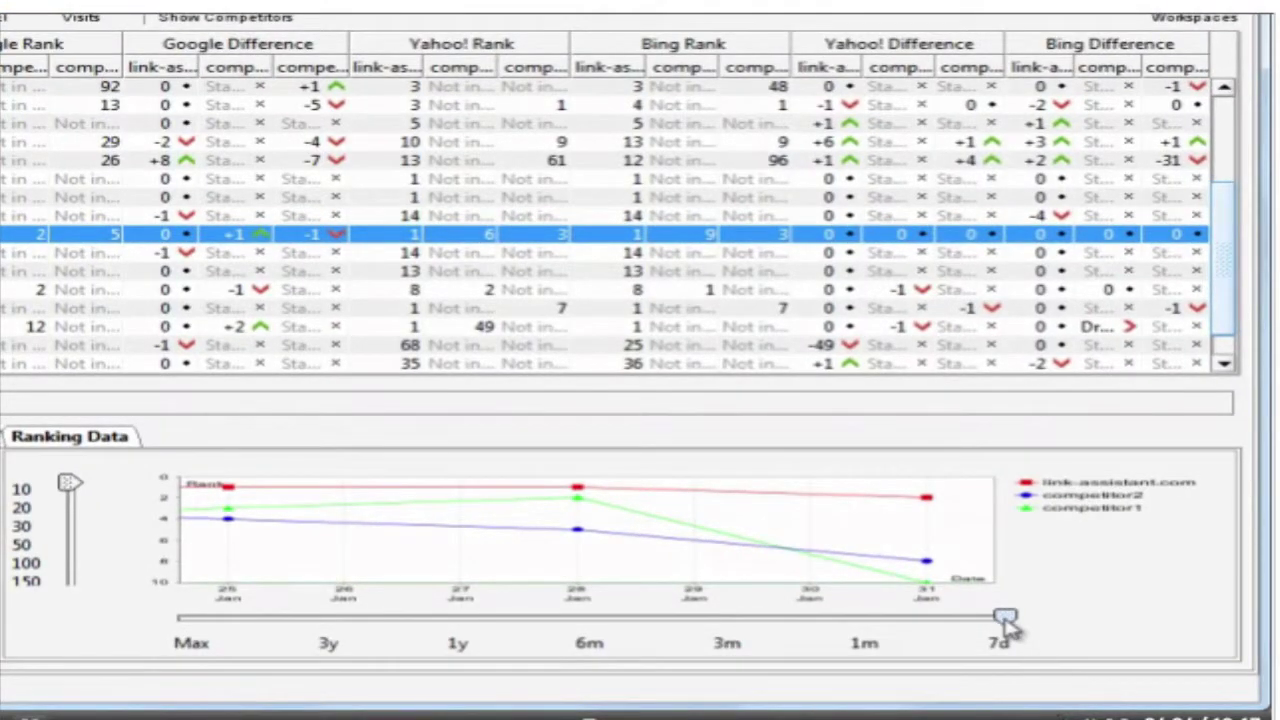
drag(1008, 626, 471, 639)
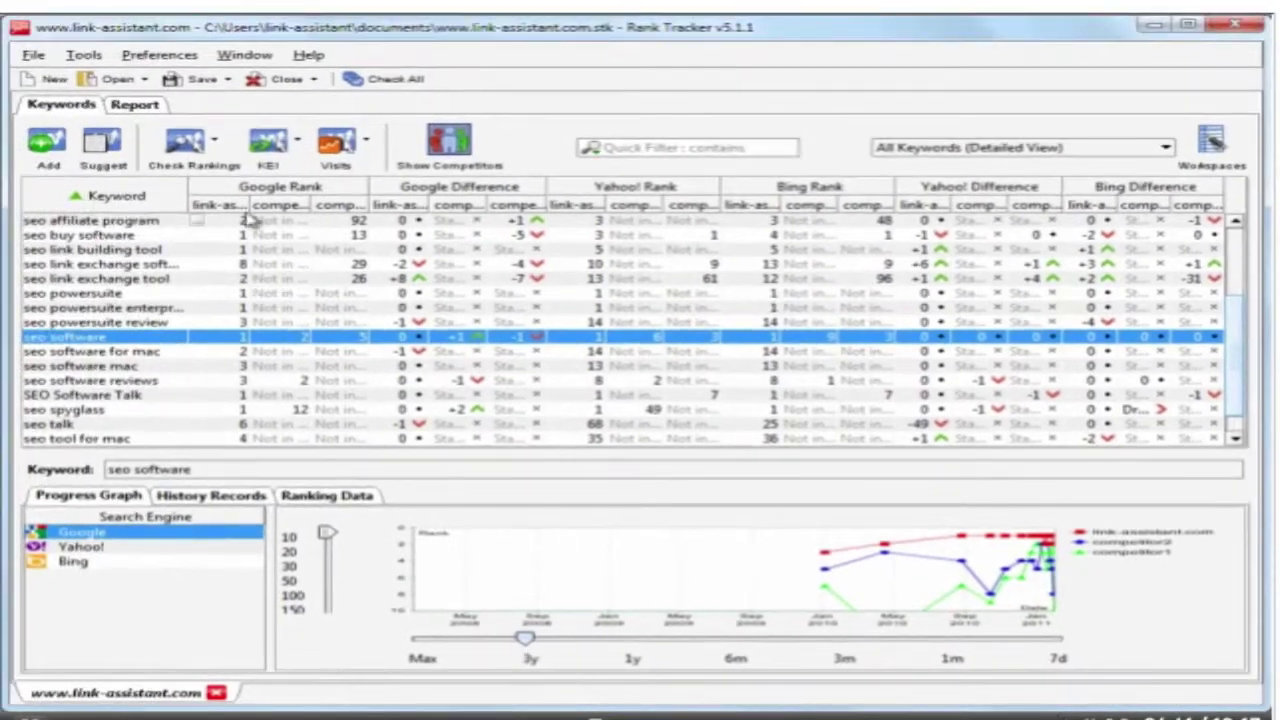
Recheck 'seo software' rankings on Google, Bing and Yahoo, all 9 results within the top 100.
click(145, 125)
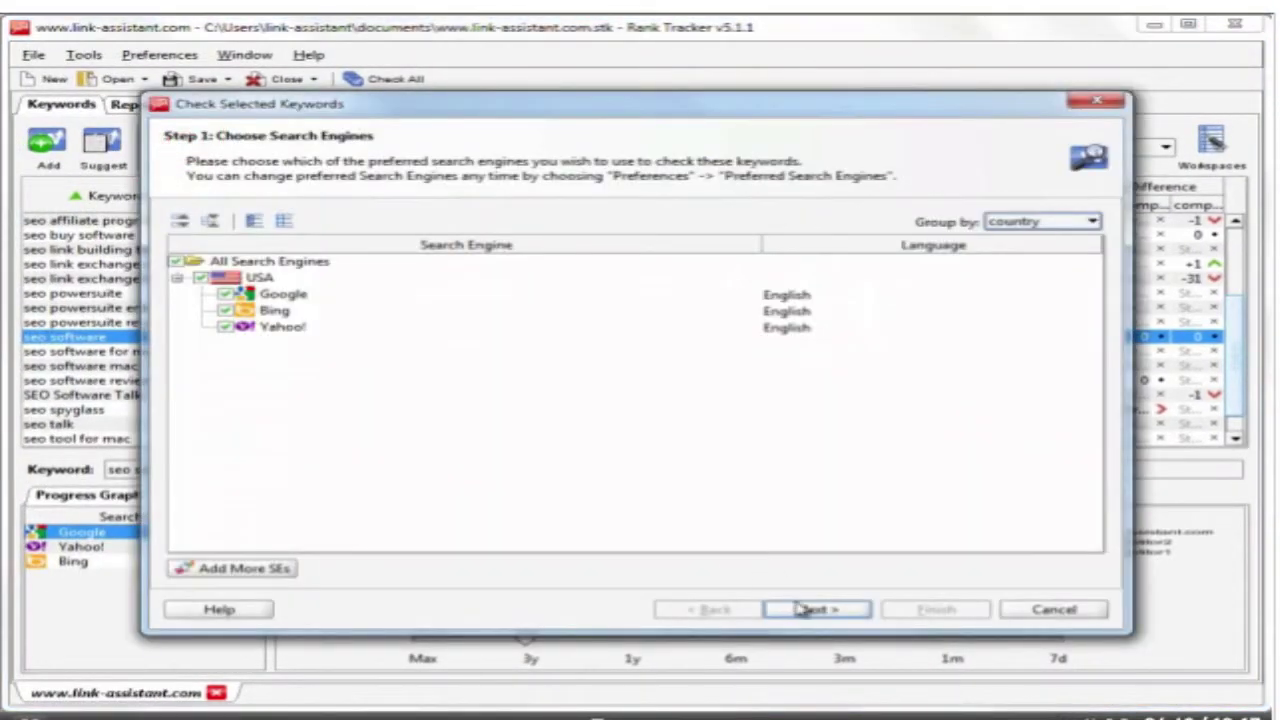
click(816, 609)
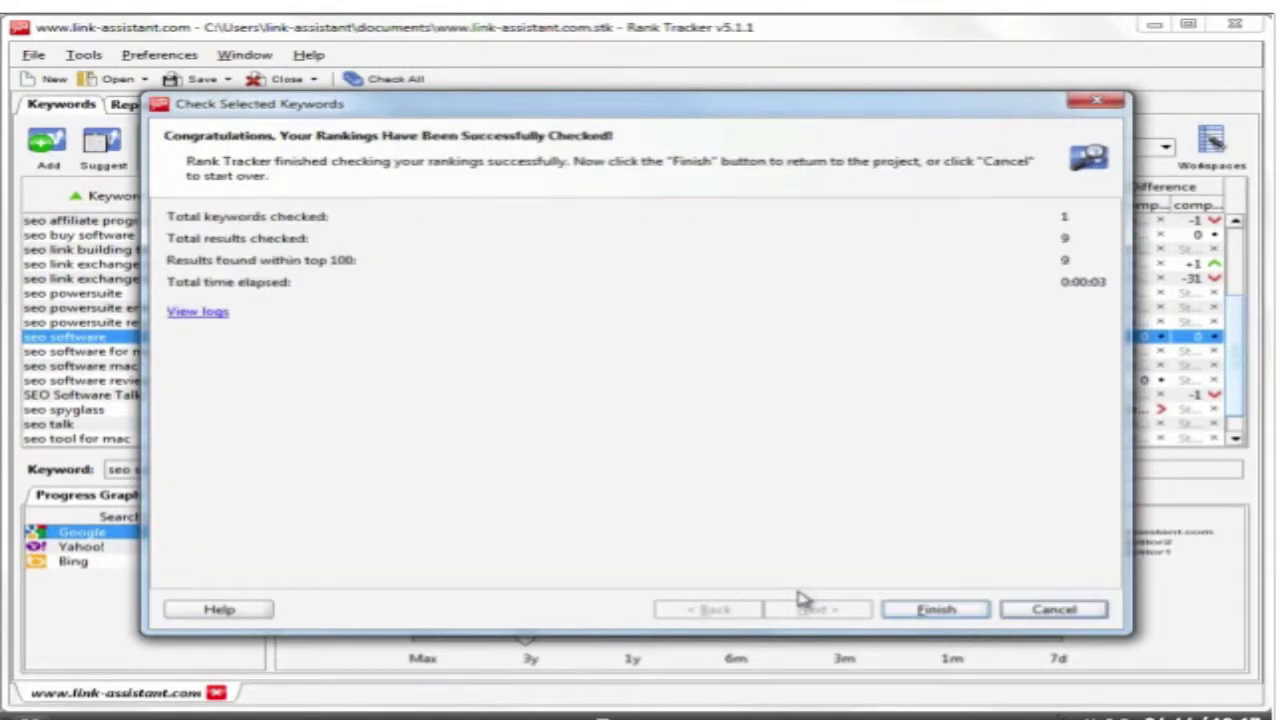
click(936, 609)
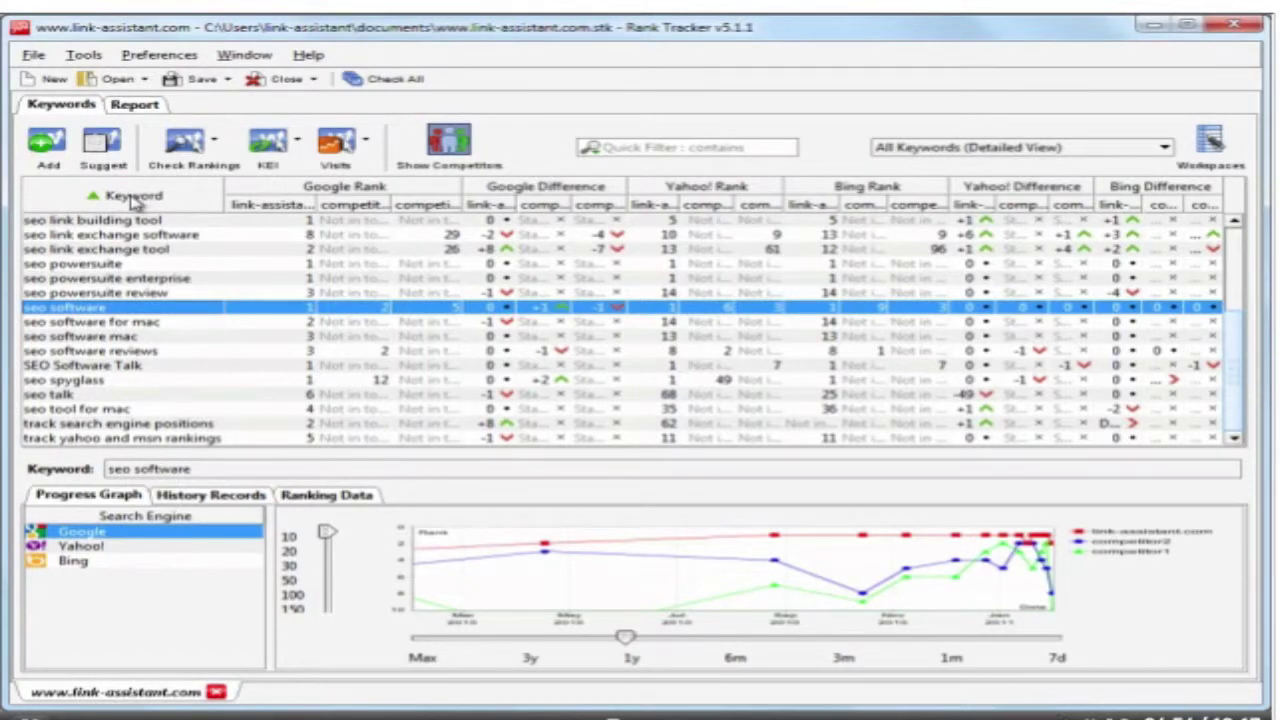
Sort the table by keyword, Google rank and rank change, then try and clear a 'seo software' quick filter.
click(134, 197)
click(281, 199)
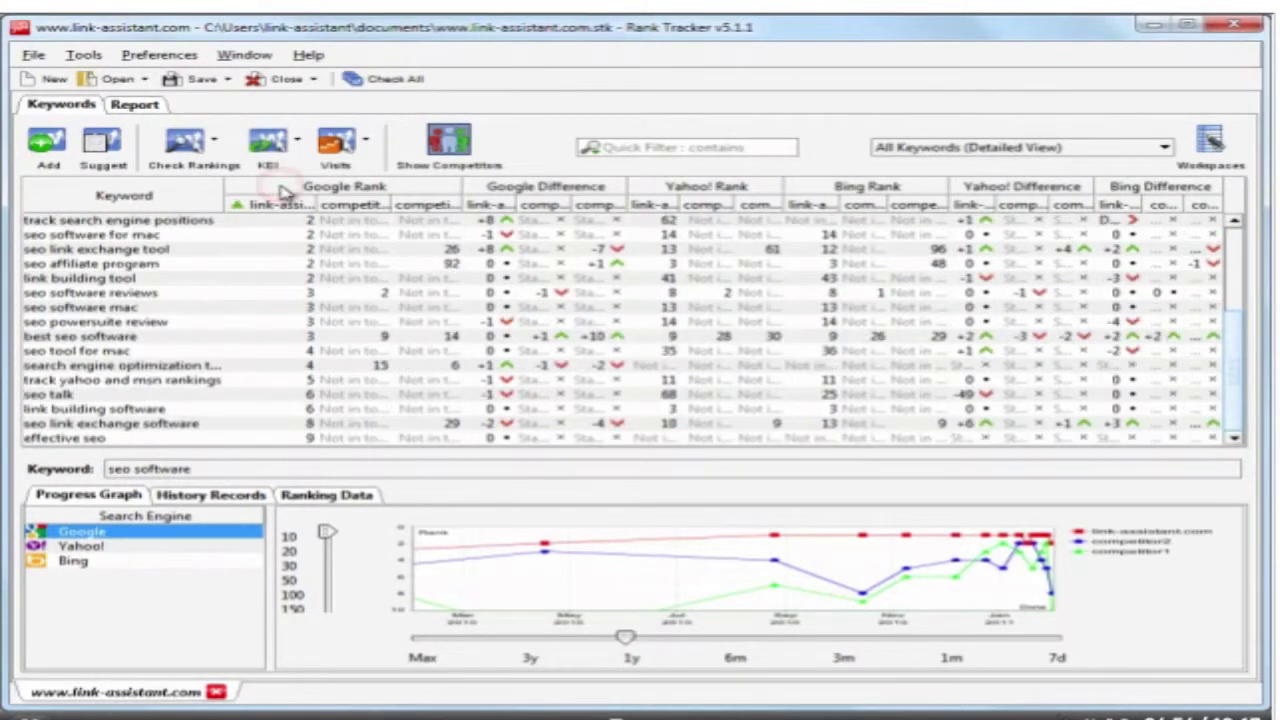
click(552, 192)
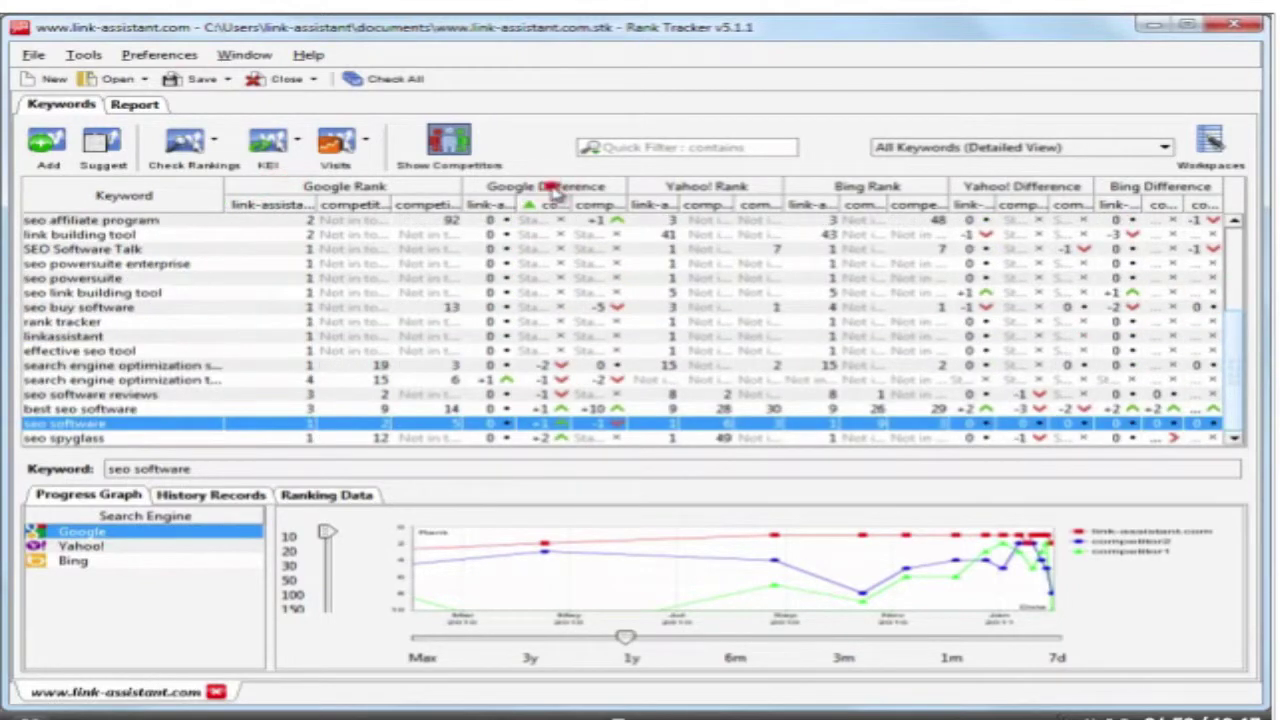
click(552, 192)
click(704, 150)
text(seo softwa)
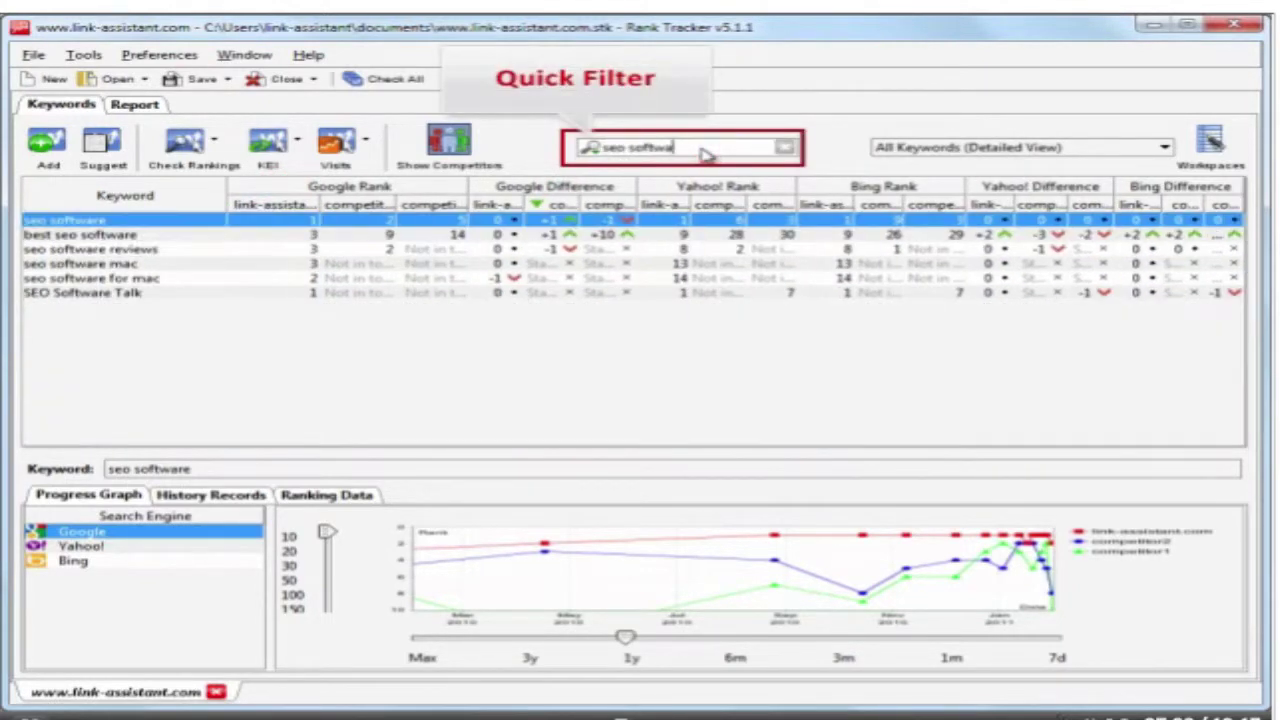
text(re)
click(785, 147)
Switch workspaces through Top 10 and Top 30, ending on Top 50 In Any Search Engine.
click(1163, 147)
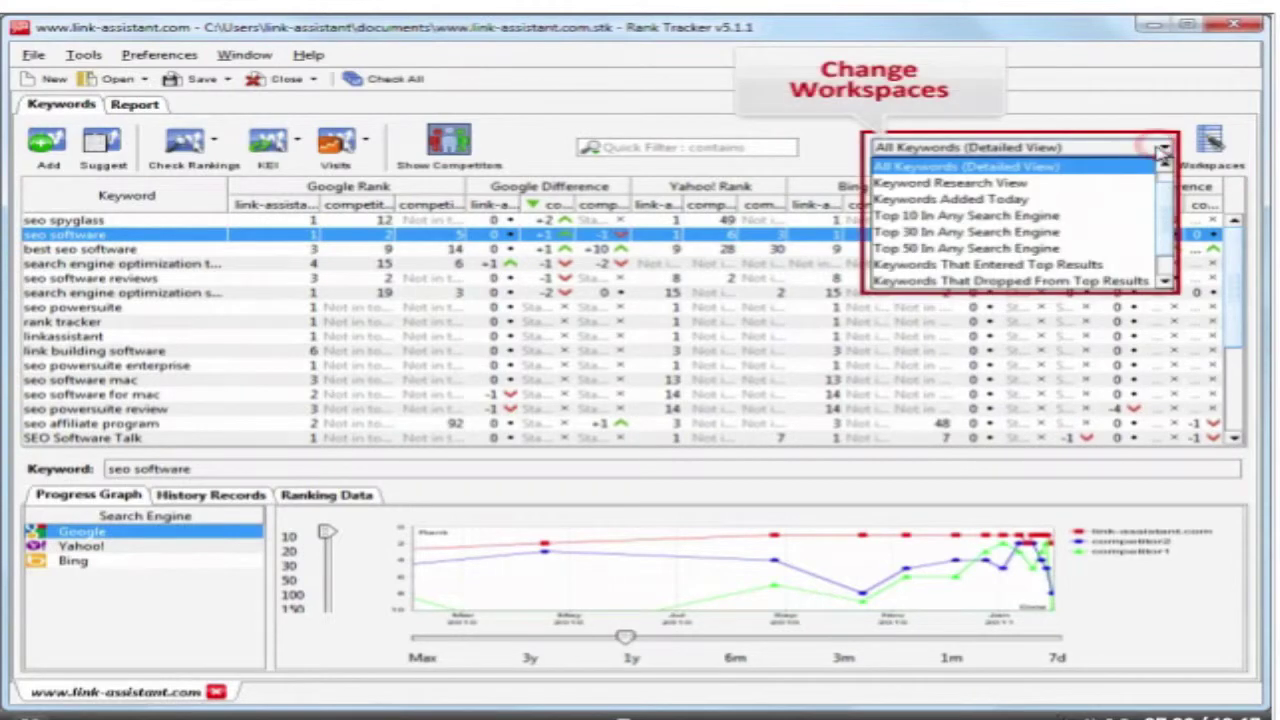
click(1108, 215)
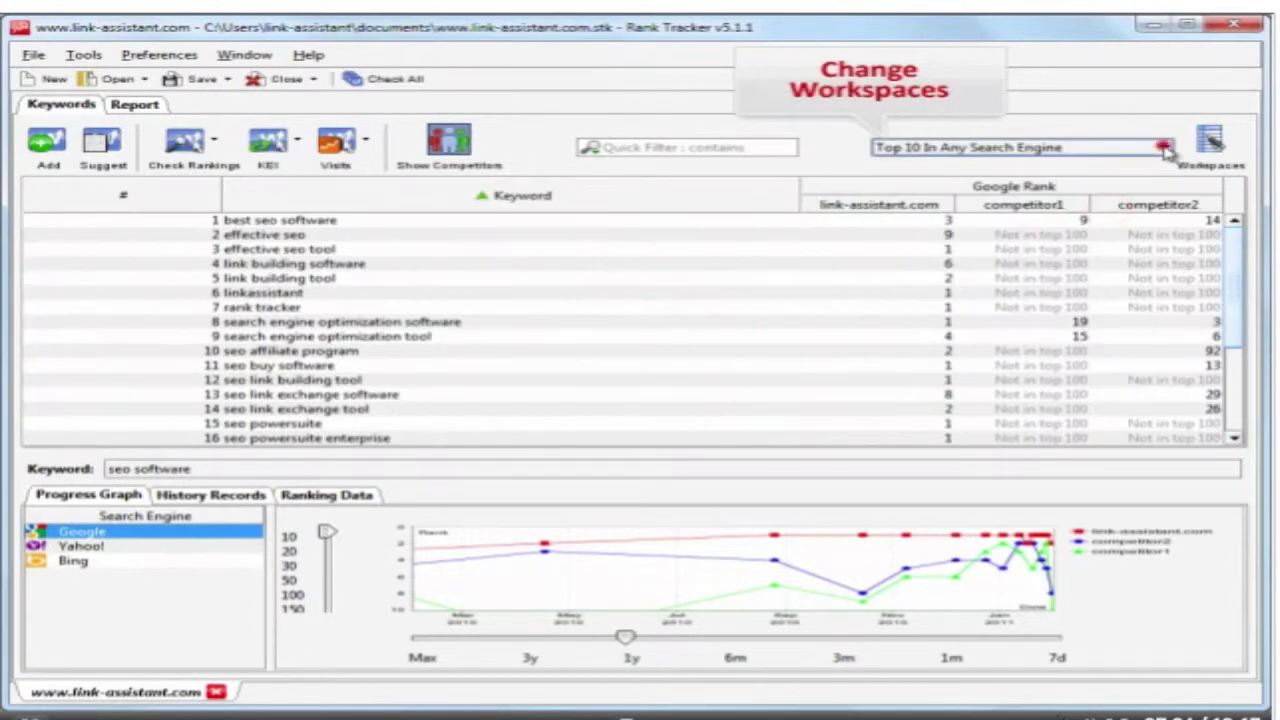
click(1163, 147)
click(1112, 240)
click(1163, 148)
click(1095, 249)
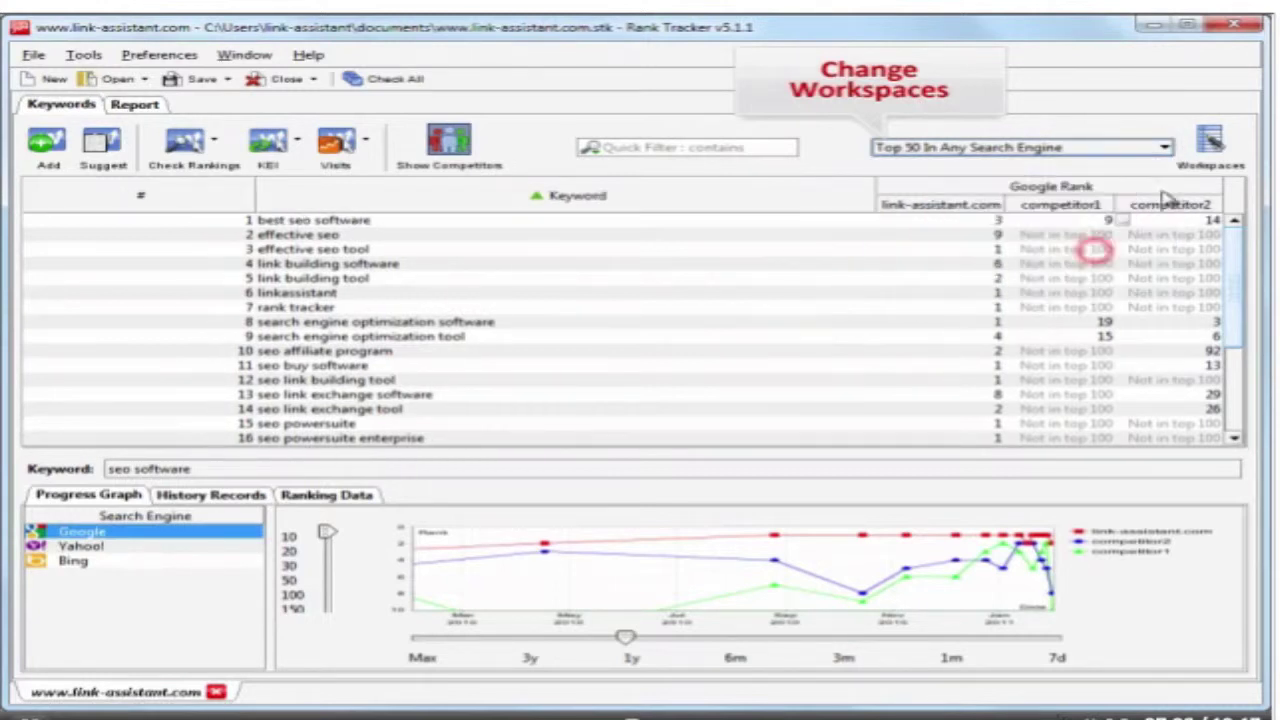
Add a new workspace with Google Rank and Google Difference as visible columns.
click(1208, 165)
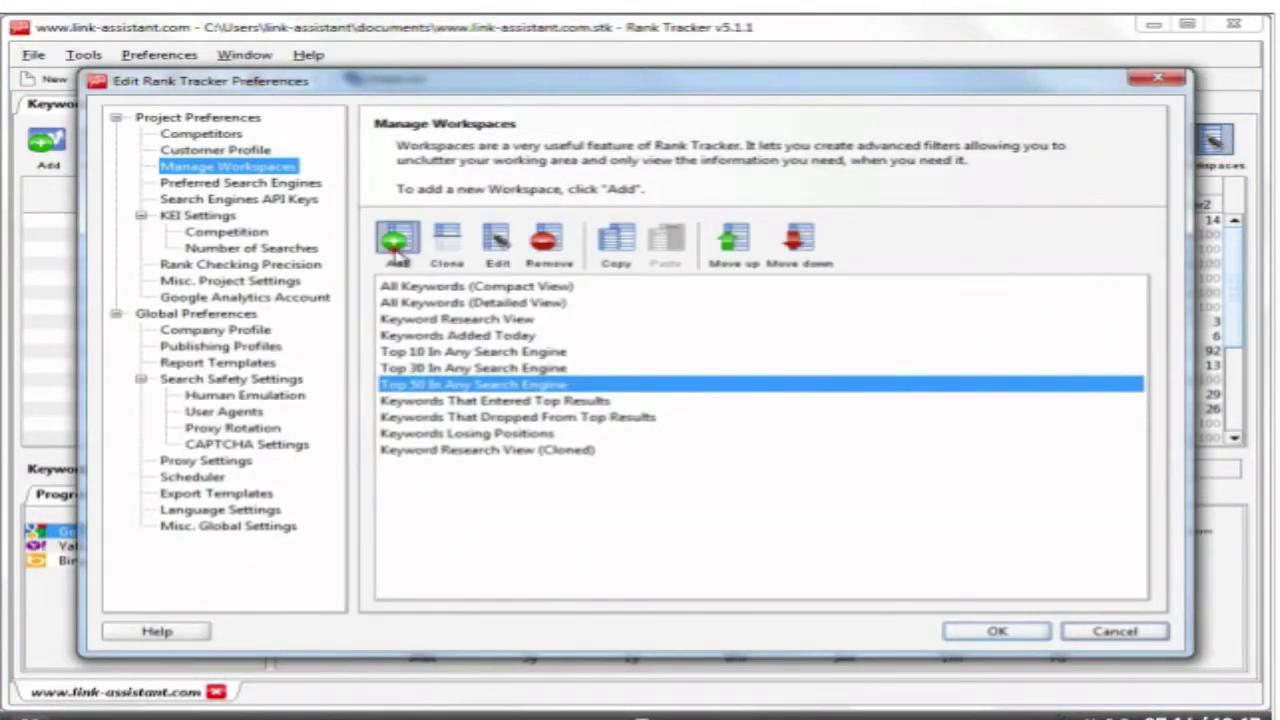
click(398, 245)
click(262, 292)
double_click(262, 292)
double_click(257, 324)
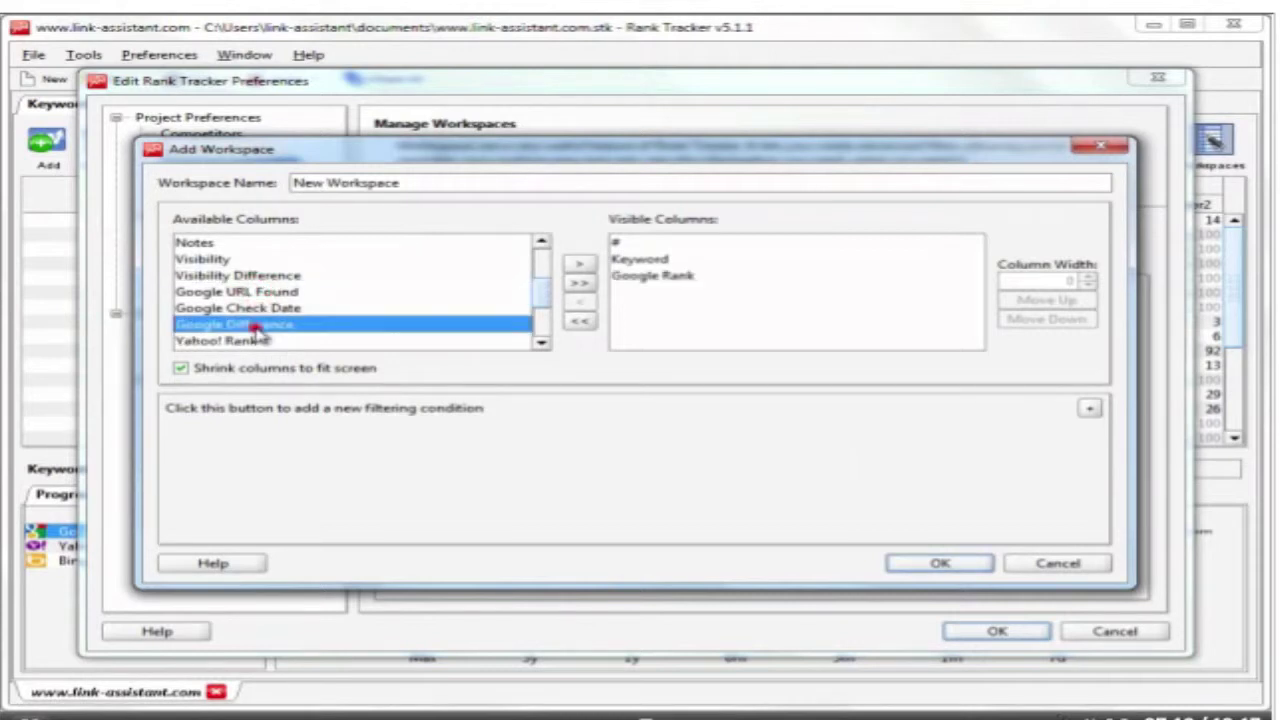
Add a filter condition on the keyword Length field to the new workspace.
click(1092, 410)
click(290, 456)
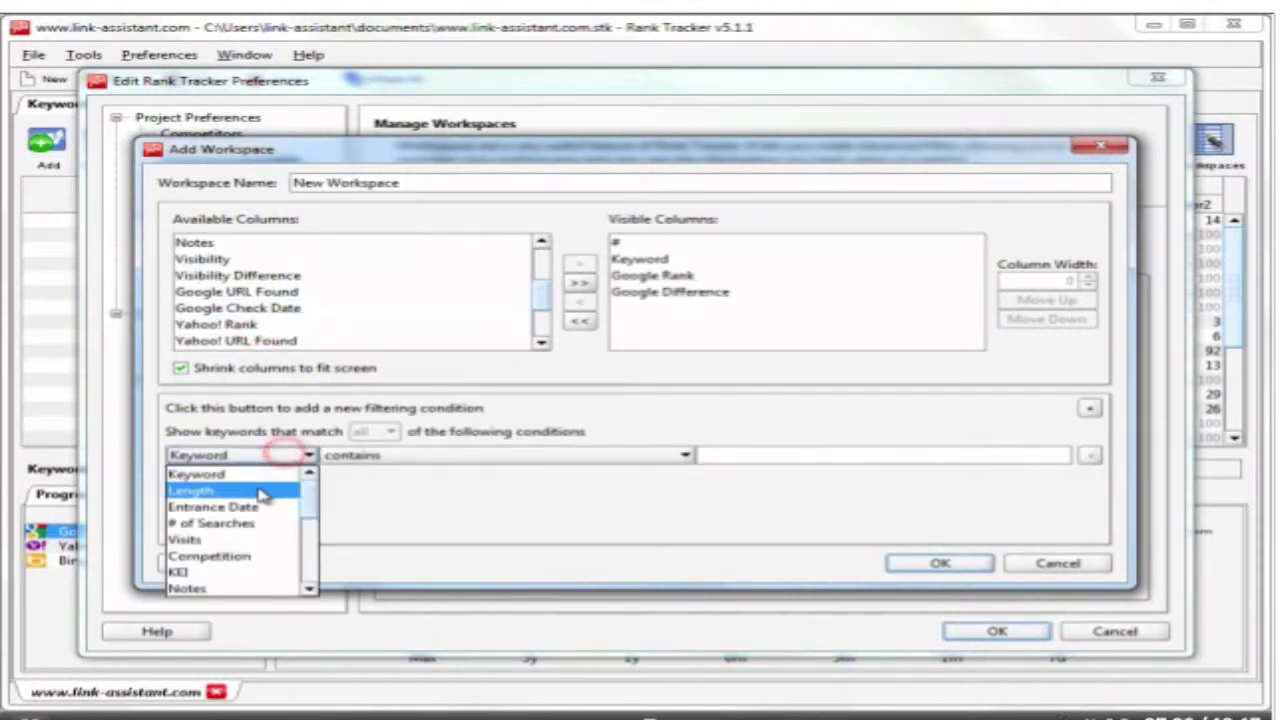
click(258, 491)
click(1058, 453)
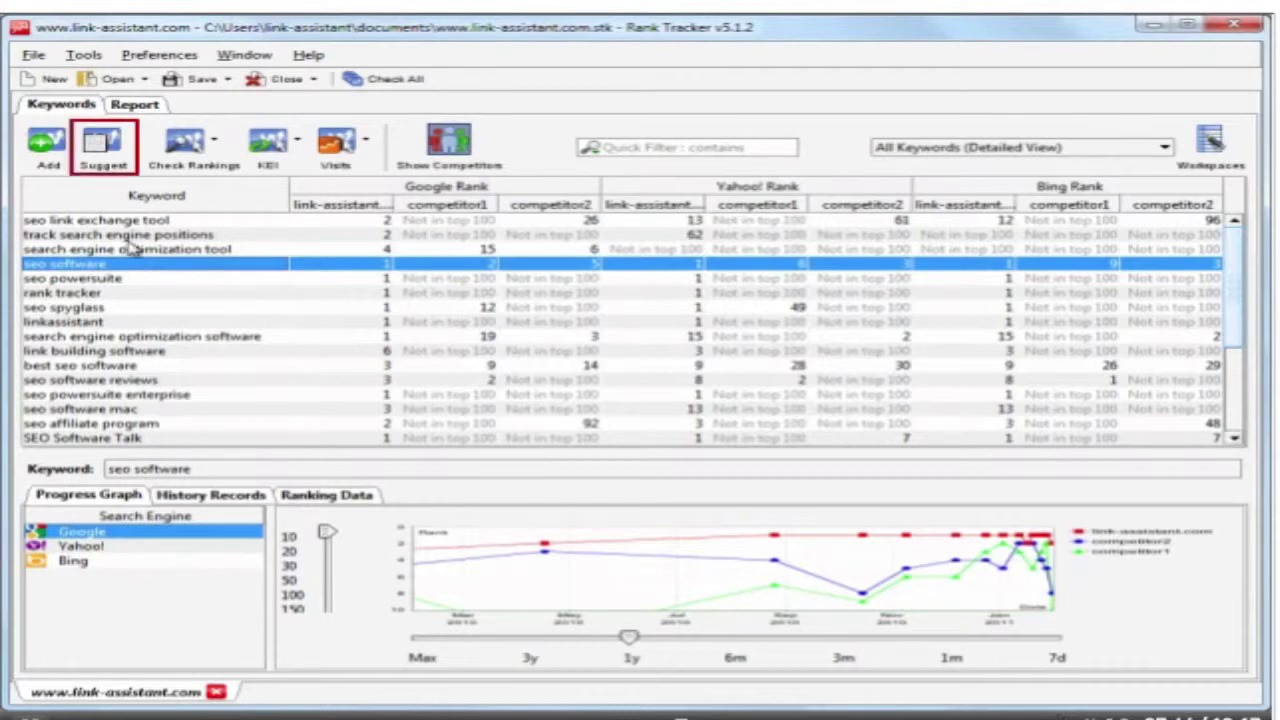
Run Competition research keyword suggestions using 'seo software' as the seed keyword.
click(104, 145)
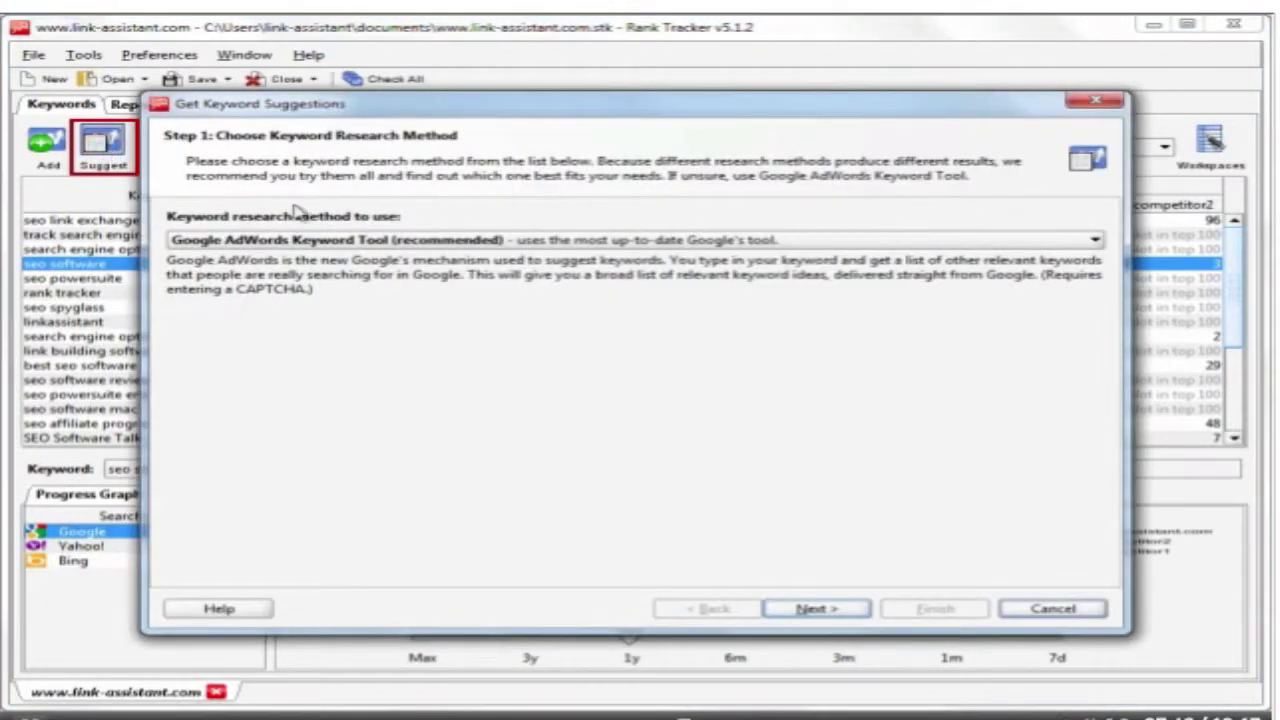
click(455, 242)
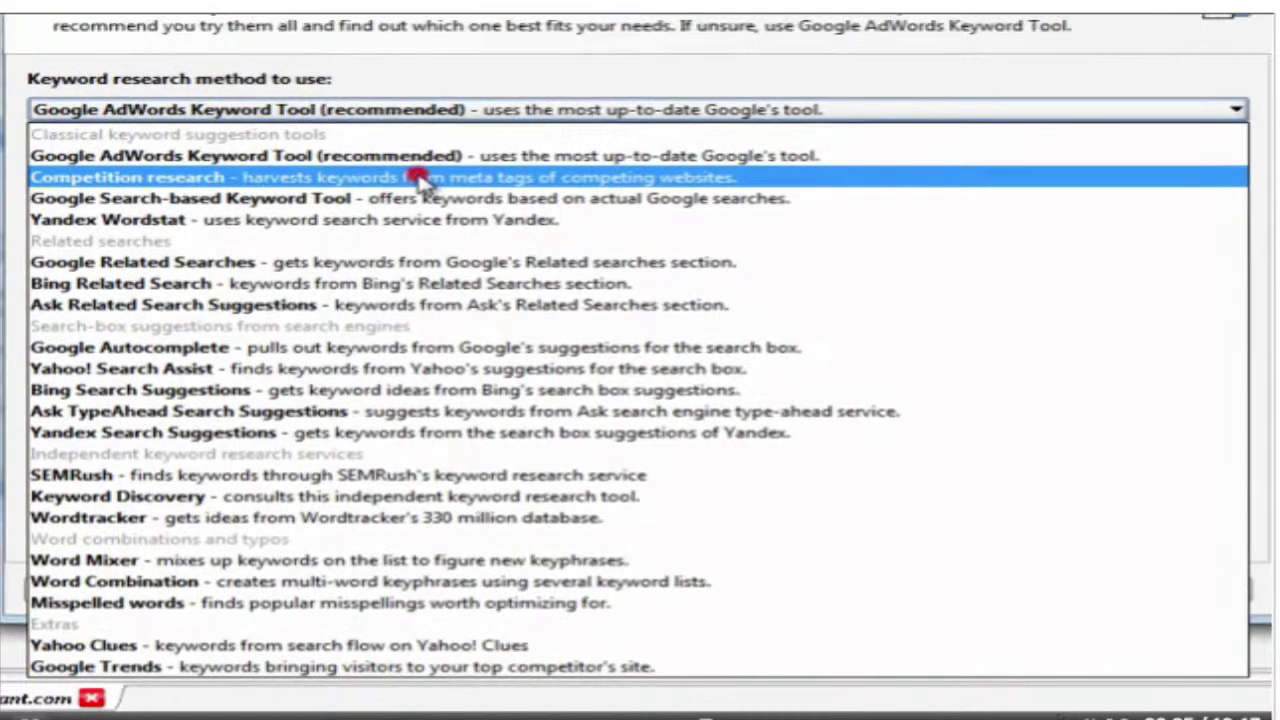
click(420, 168)
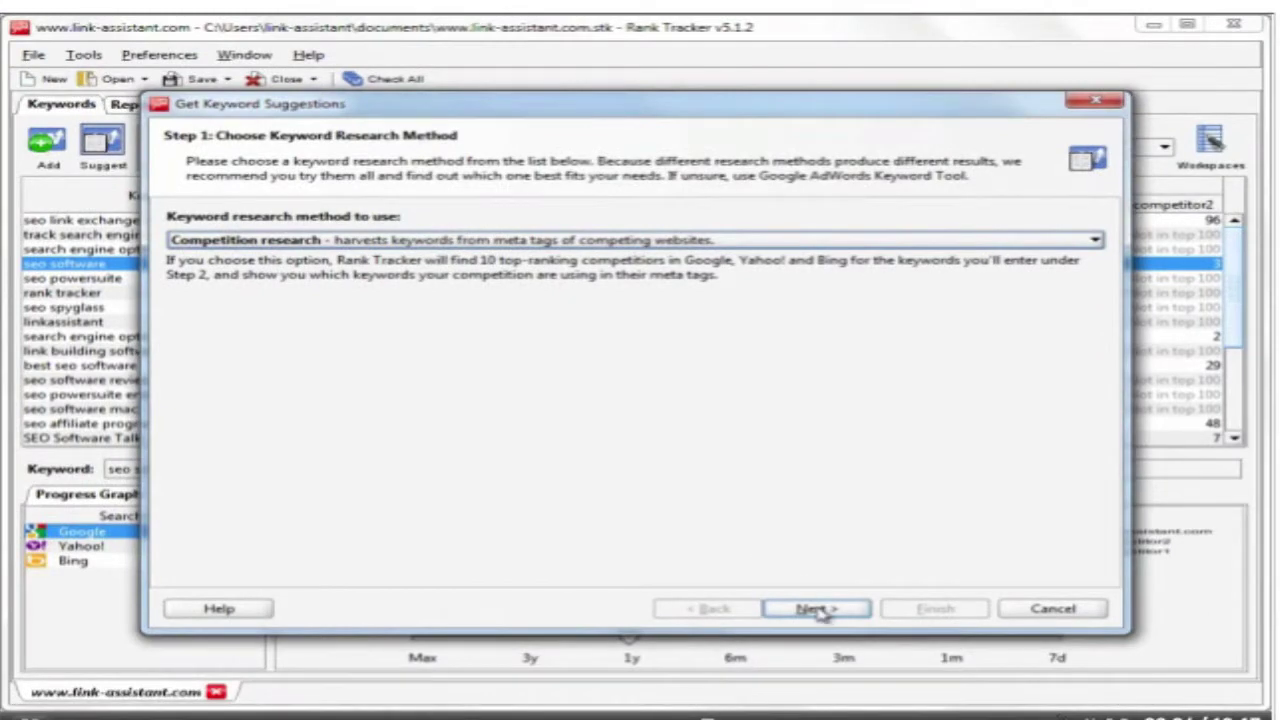
click(815, 609)
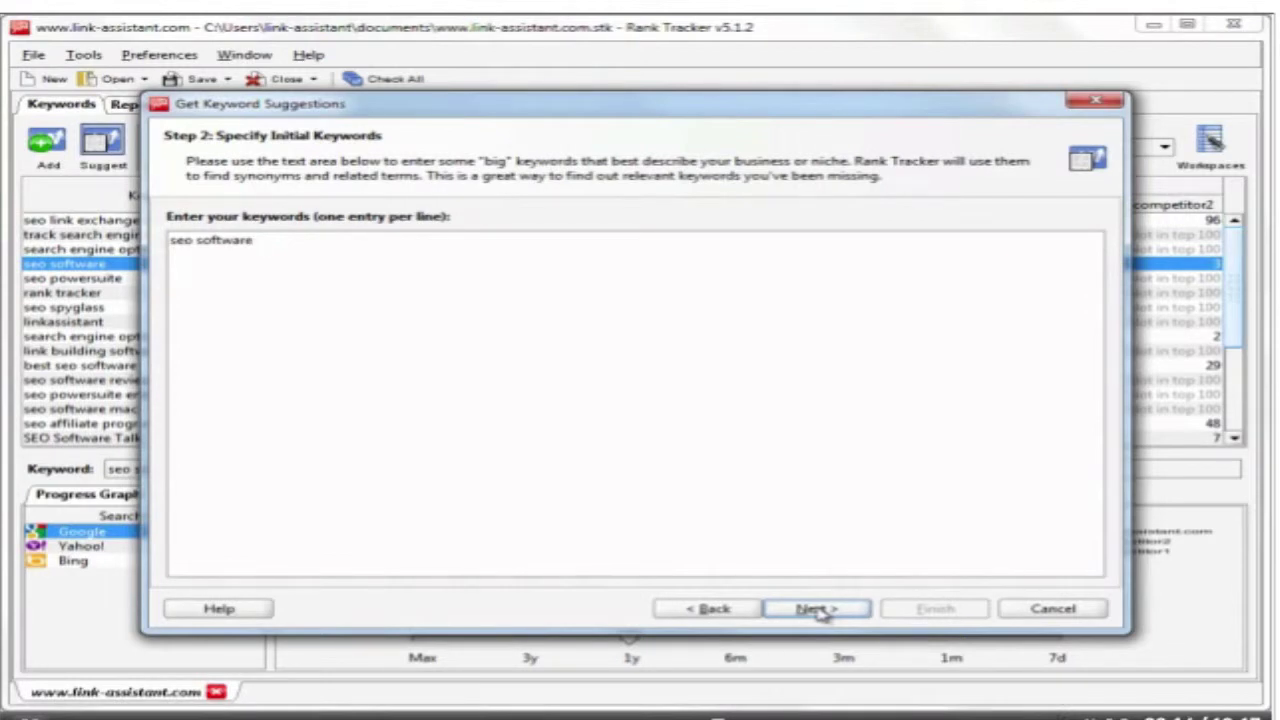
click(815, 609)
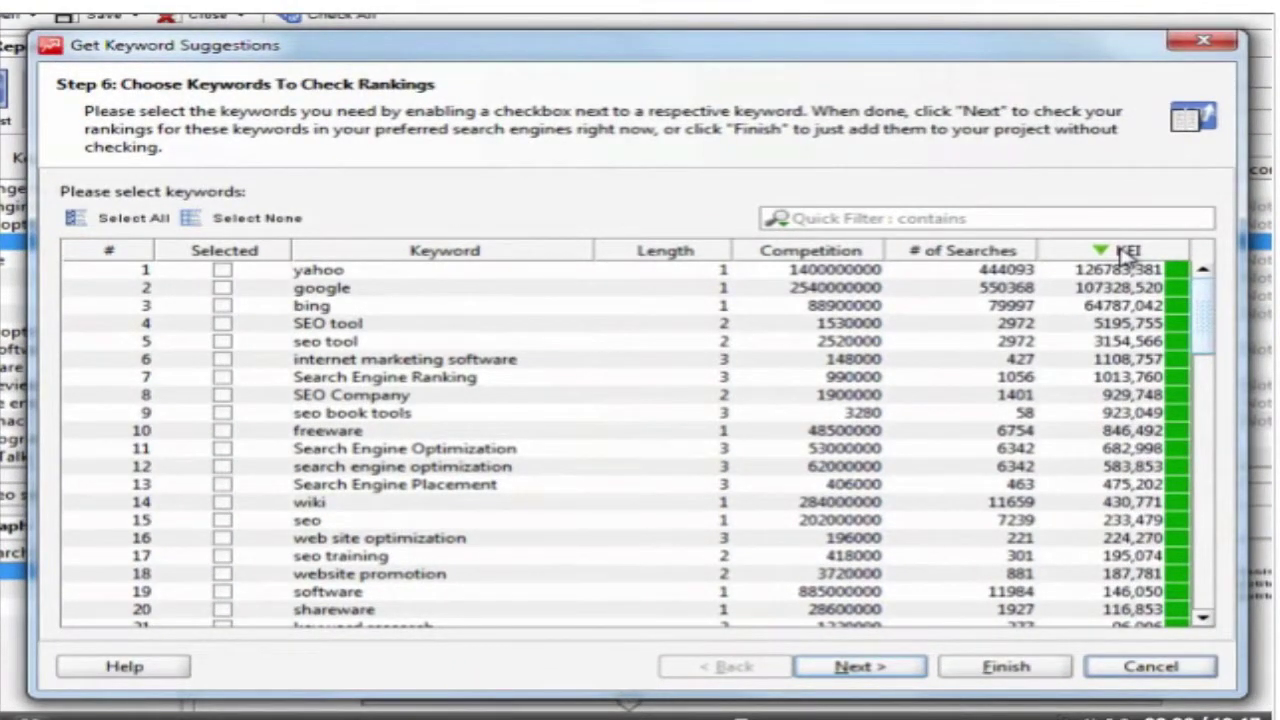
Sort suggestions by keyword and add 'website promotion' to the project without checking rankings.
mouse_move(1206, 318)
mouse_down()
mouse_move(1214, 589)
mouse_move(1222, 313)
mouse_up()
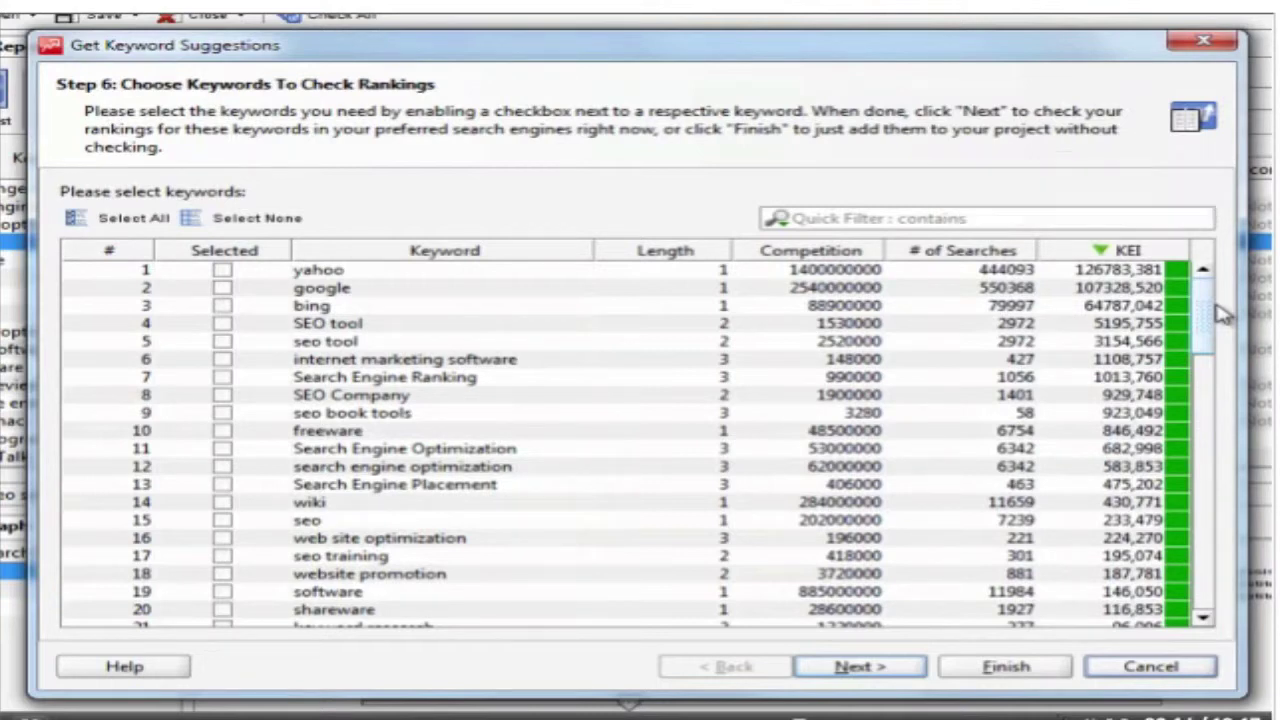
click(510, 250)
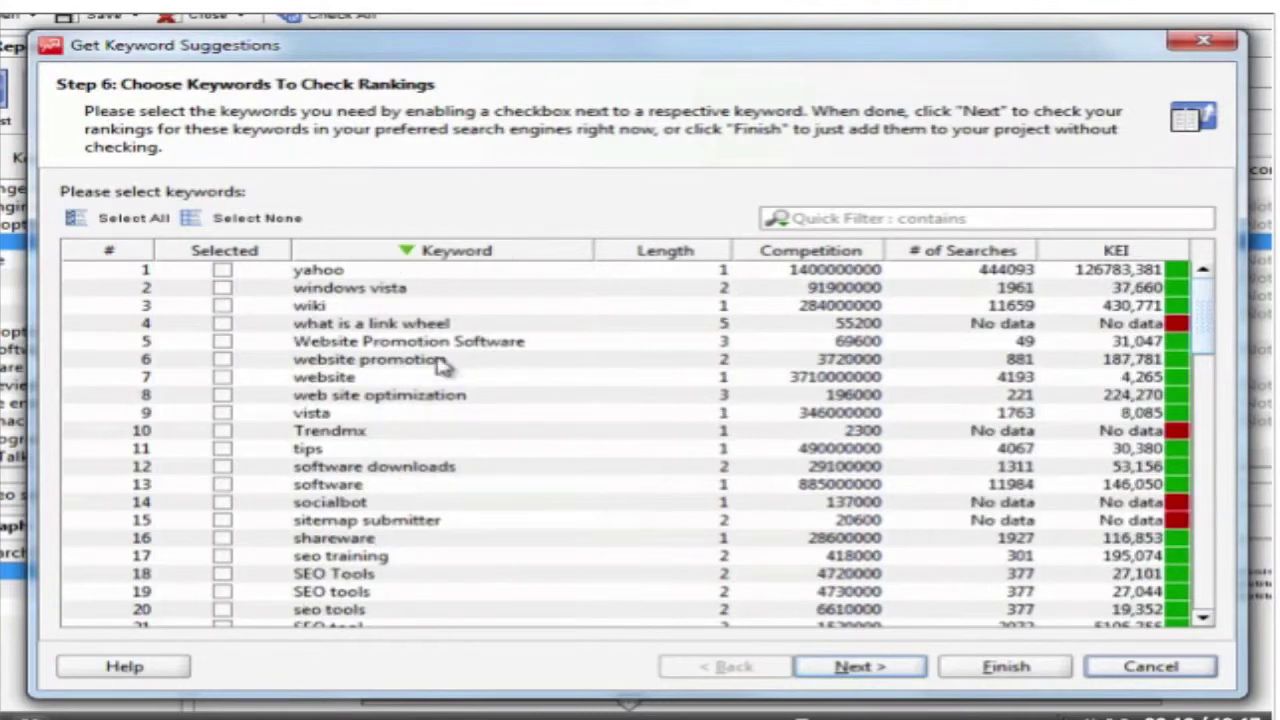
click(437, 361)
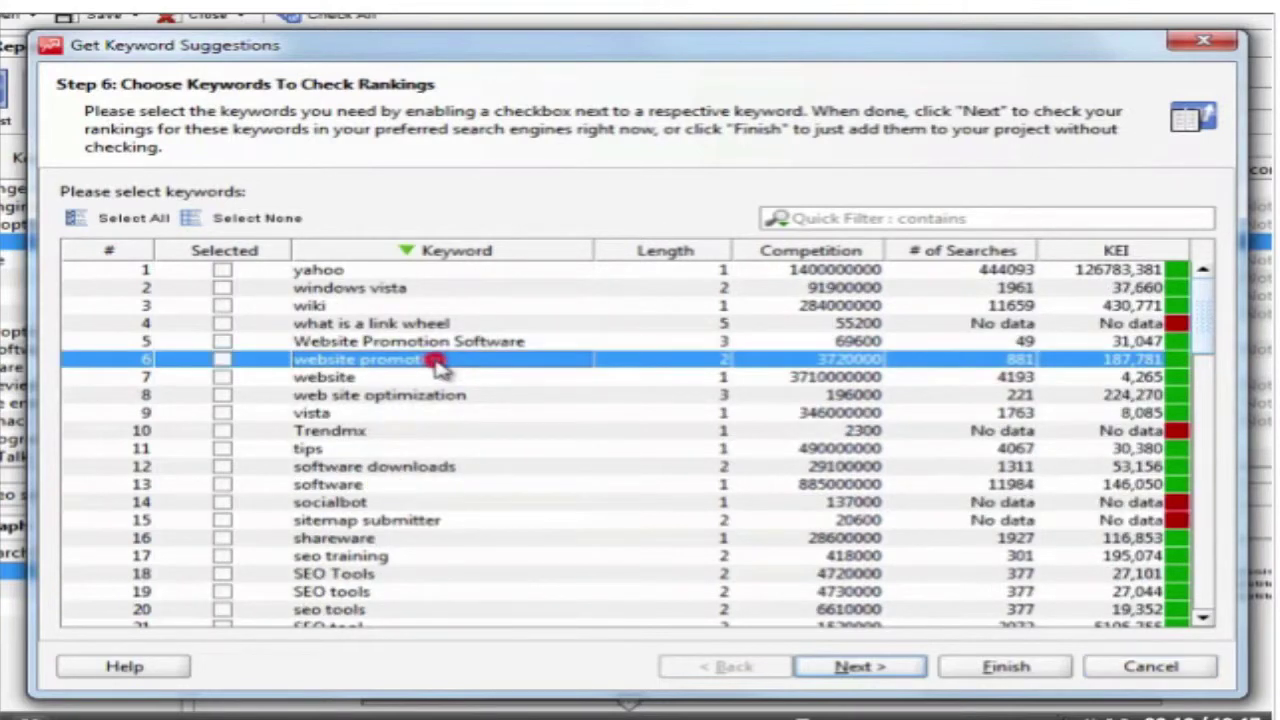
click(224, 362)
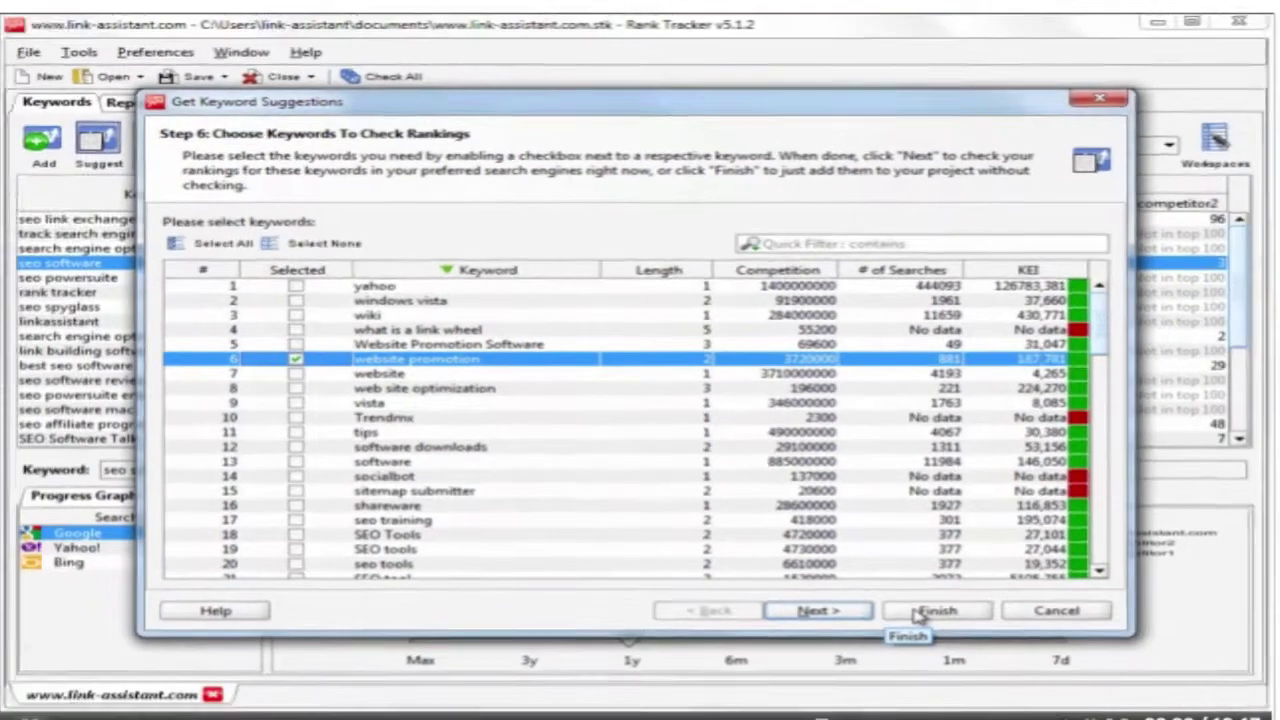
click(918, 612)
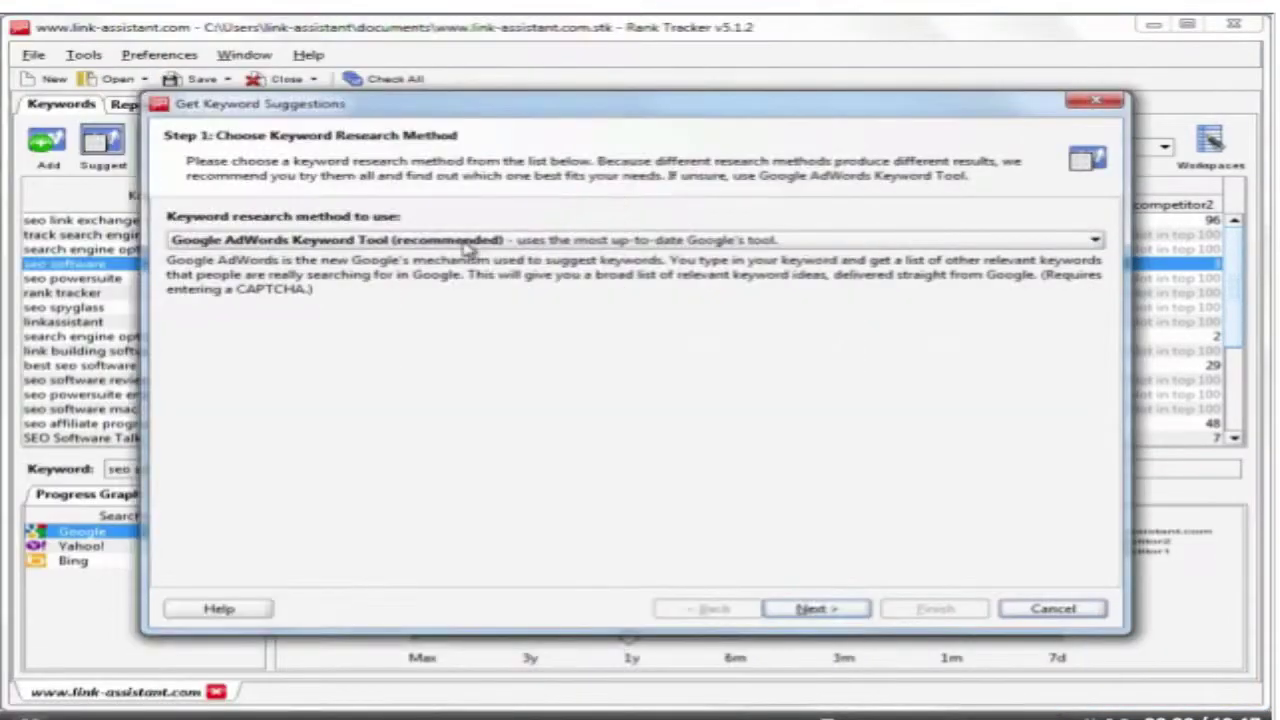
Sort the Keyword column descending so 'website promotion' appears first.
click(466, 244)
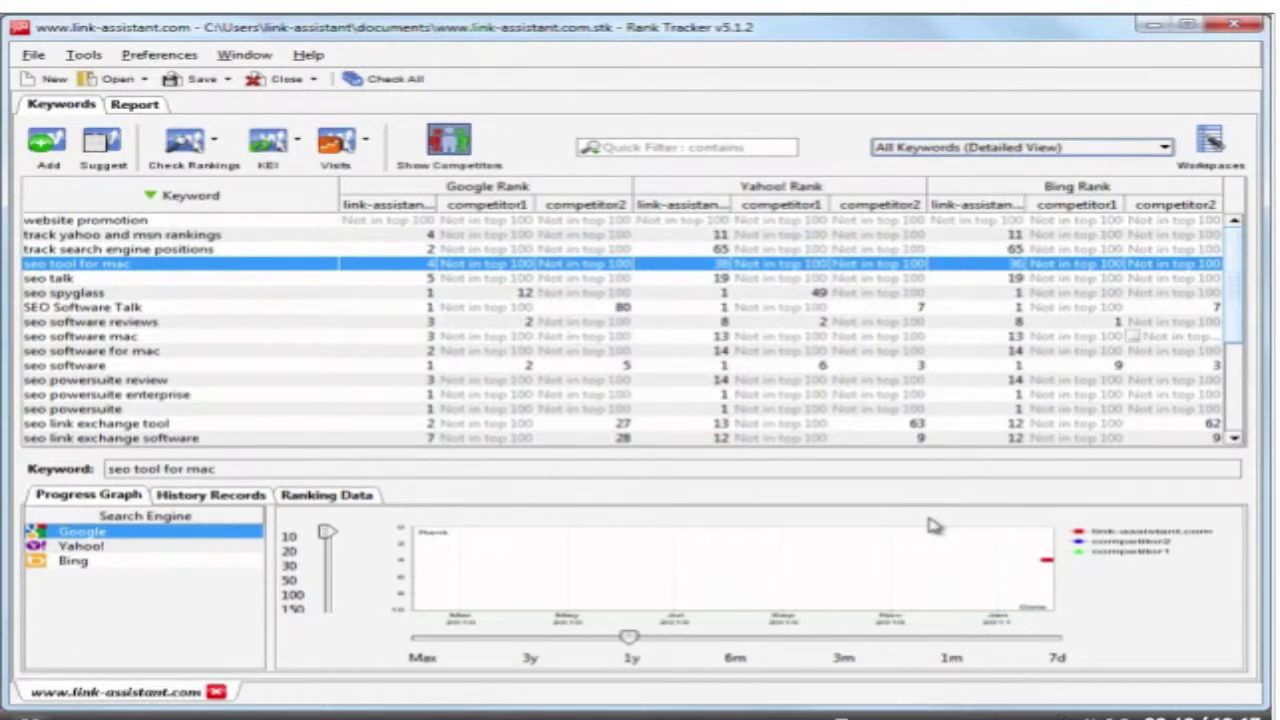
Switch to the Keyword Research View and sort keywords by KEI, highest first.
click(1095, 147)
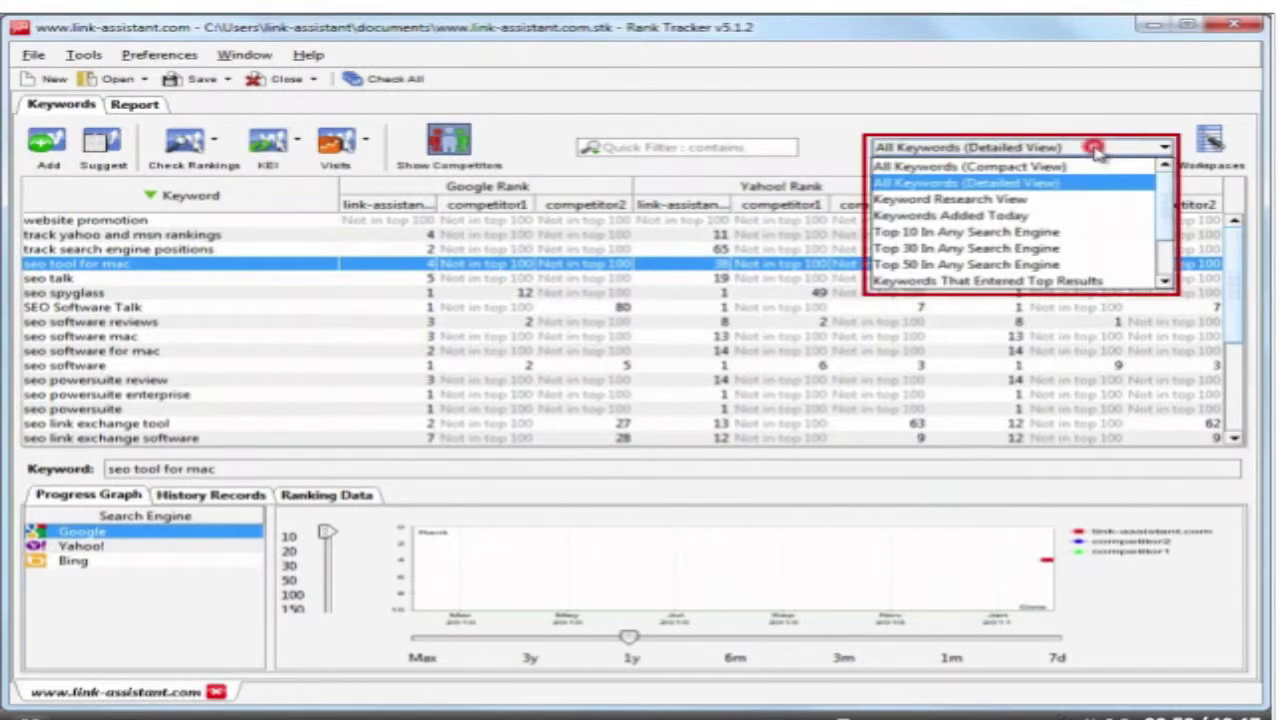
click(1080, 206)
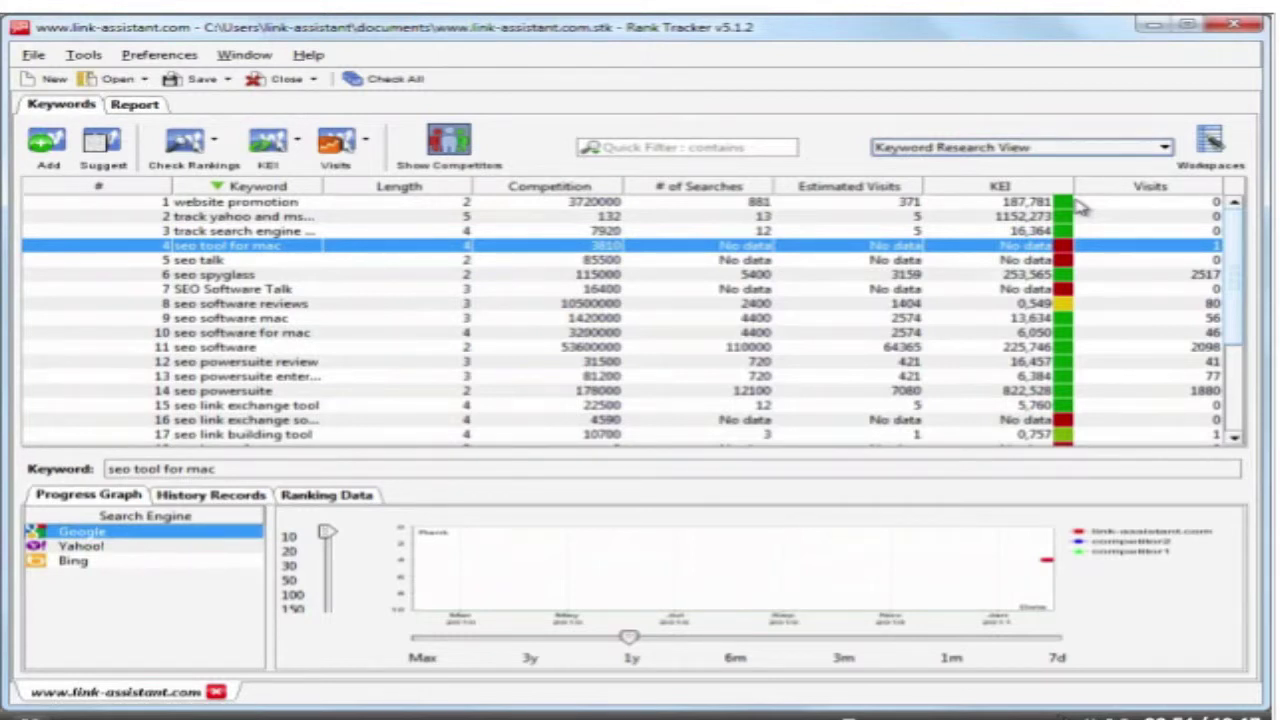
click(1036, 190)
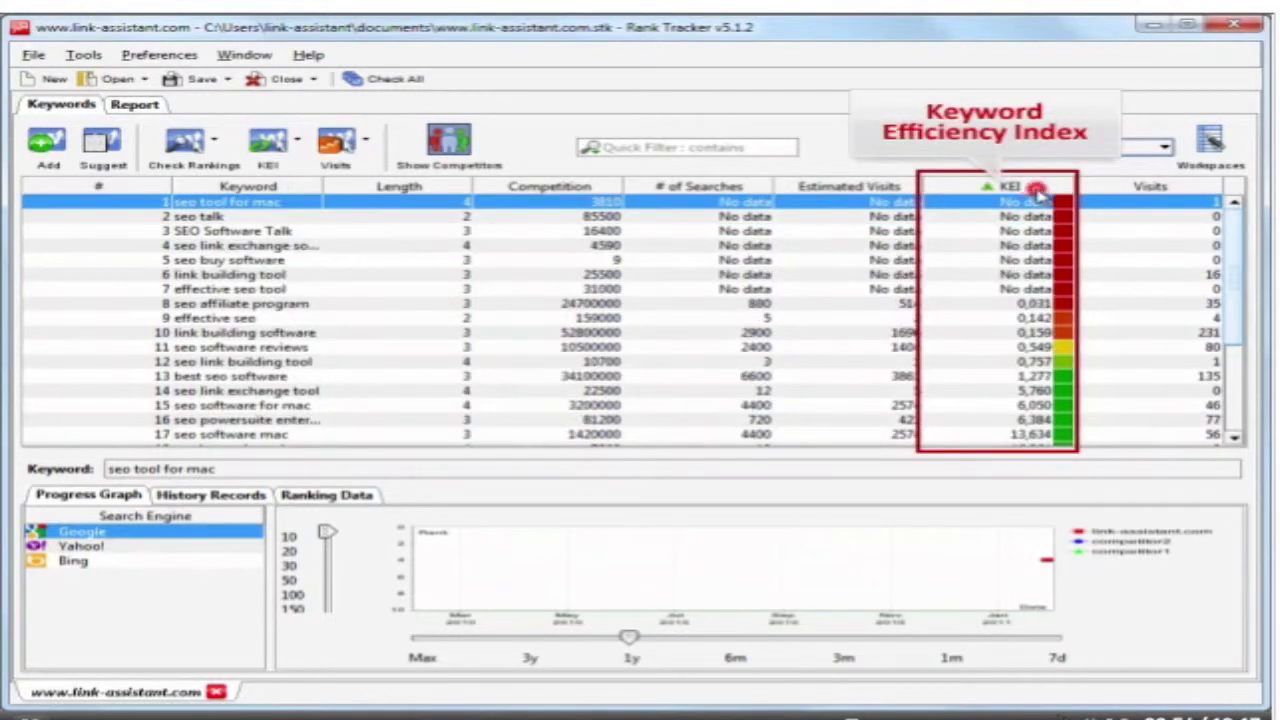
click(1036, 190)
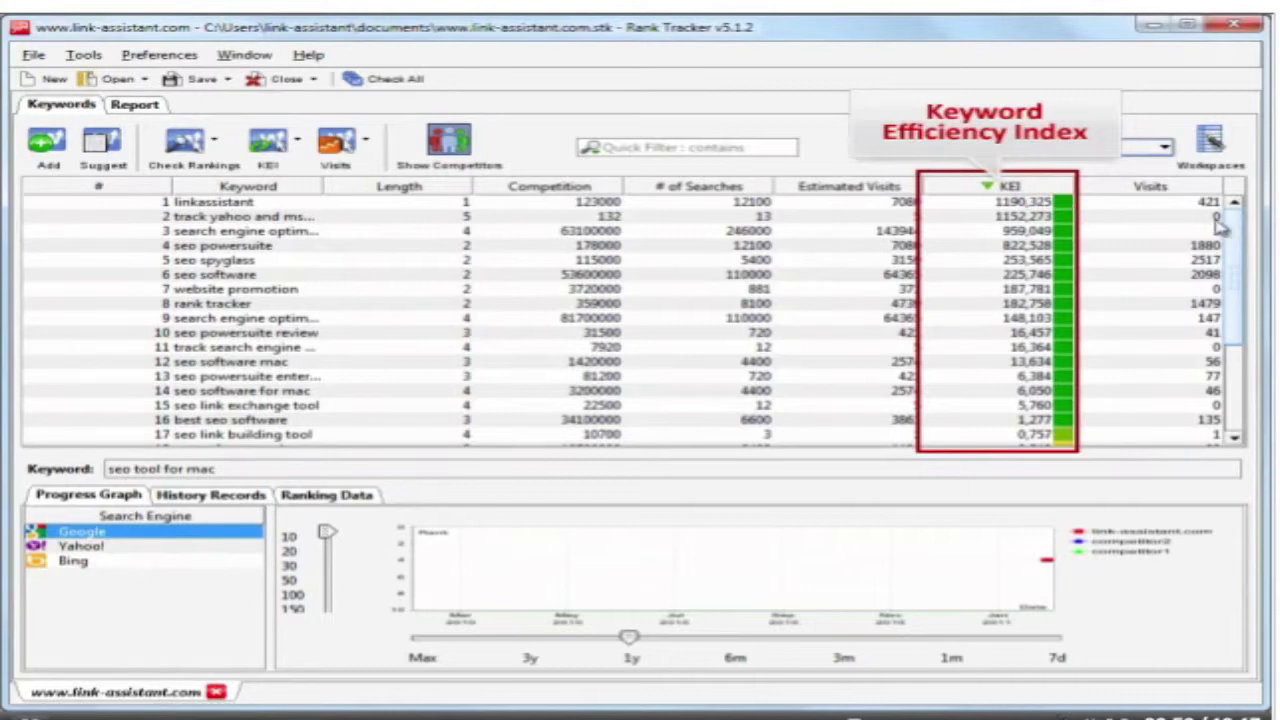
drag(1236, 230, 1240, 289)
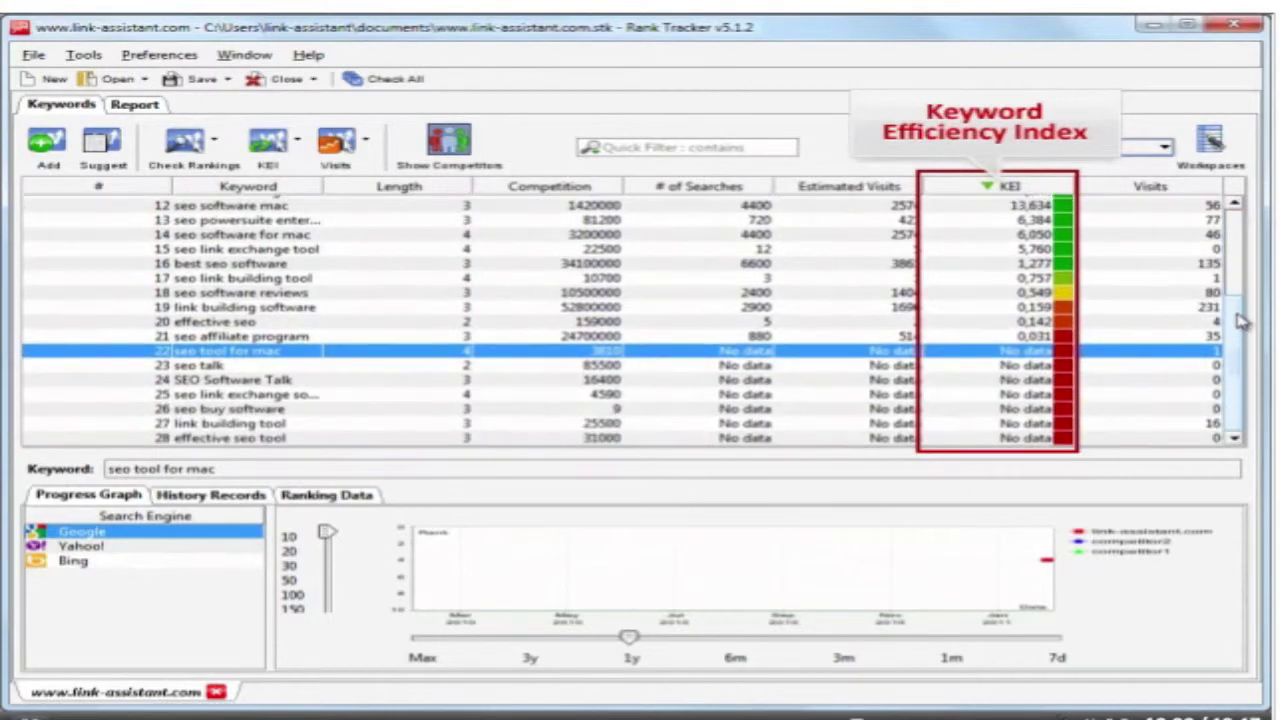
drag(1238, 335, 1236, 224)
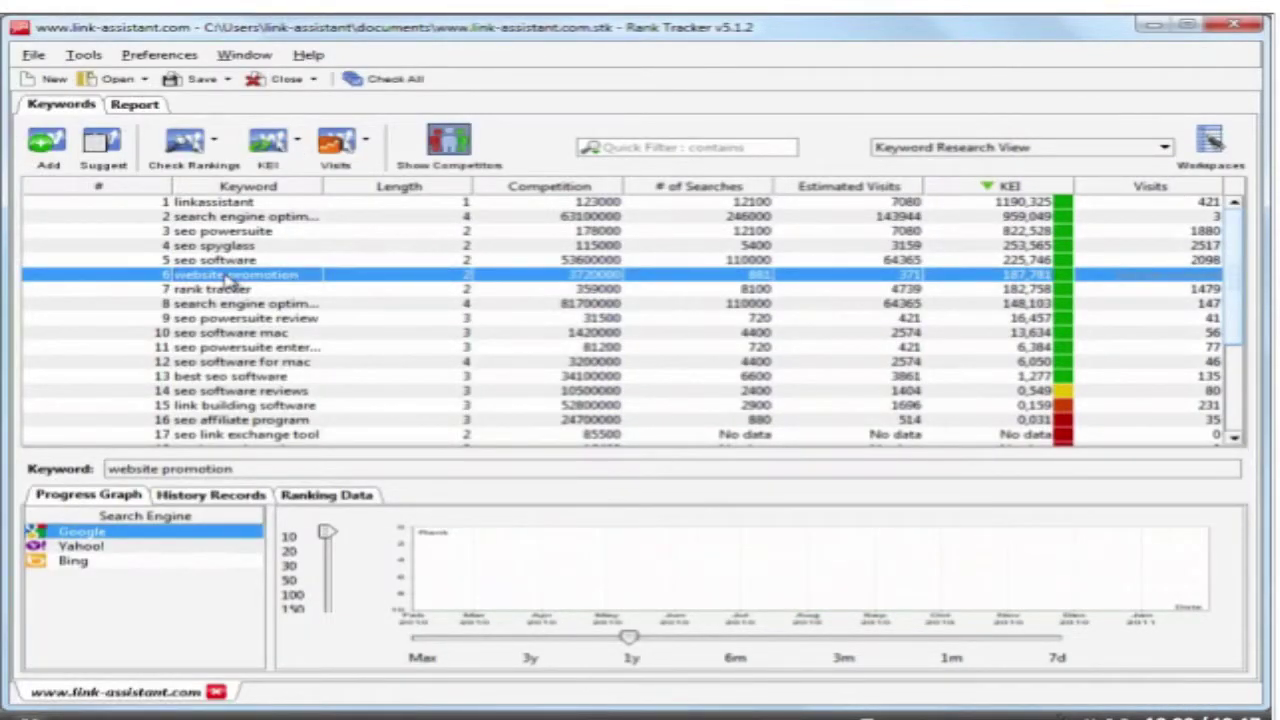
Open the Report tab and scroll through the Summary showing visibility 1809 of 2520 (72%).
click(136, 106)
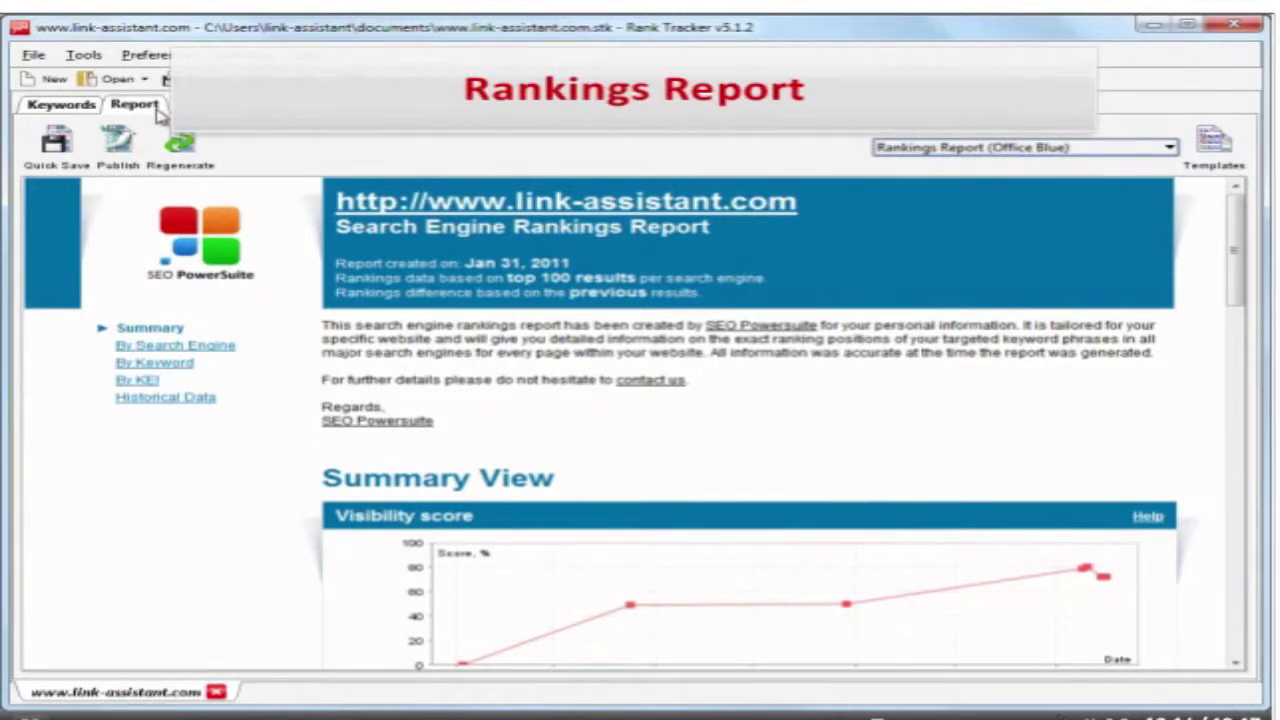
drag(1234, 250, 1254, 303)
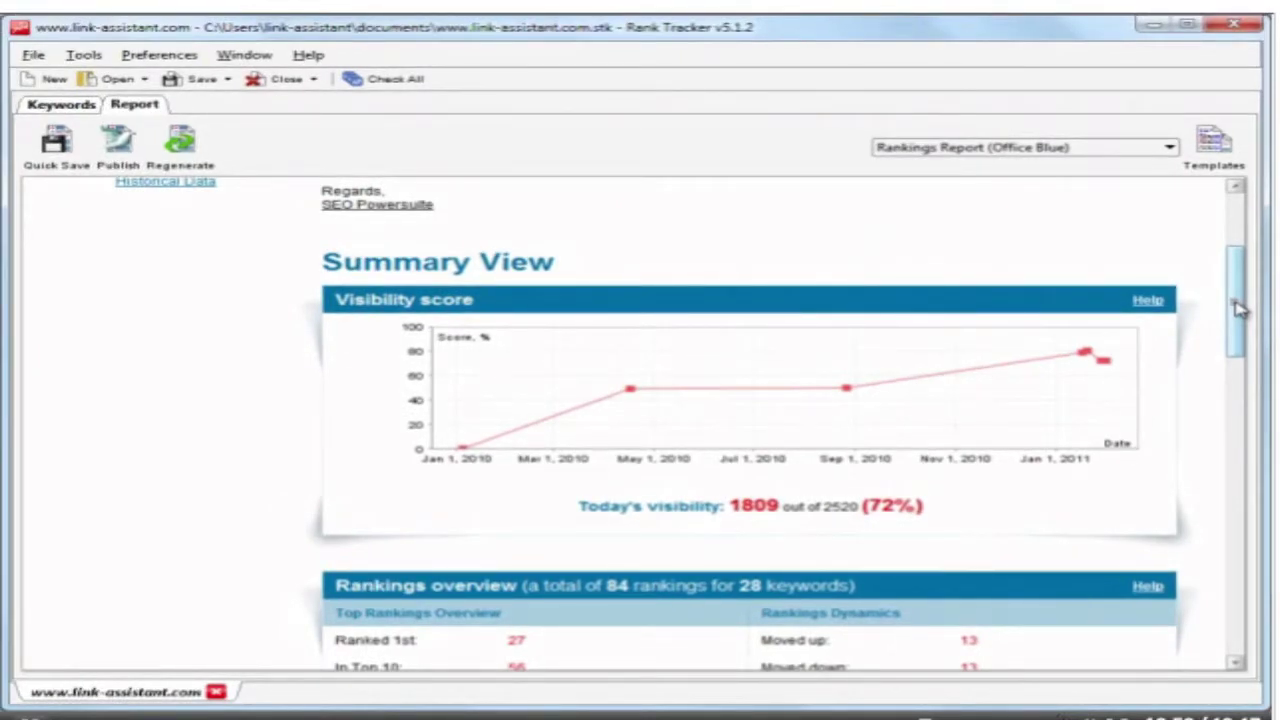
drag(1238, 310, 1252, 612)
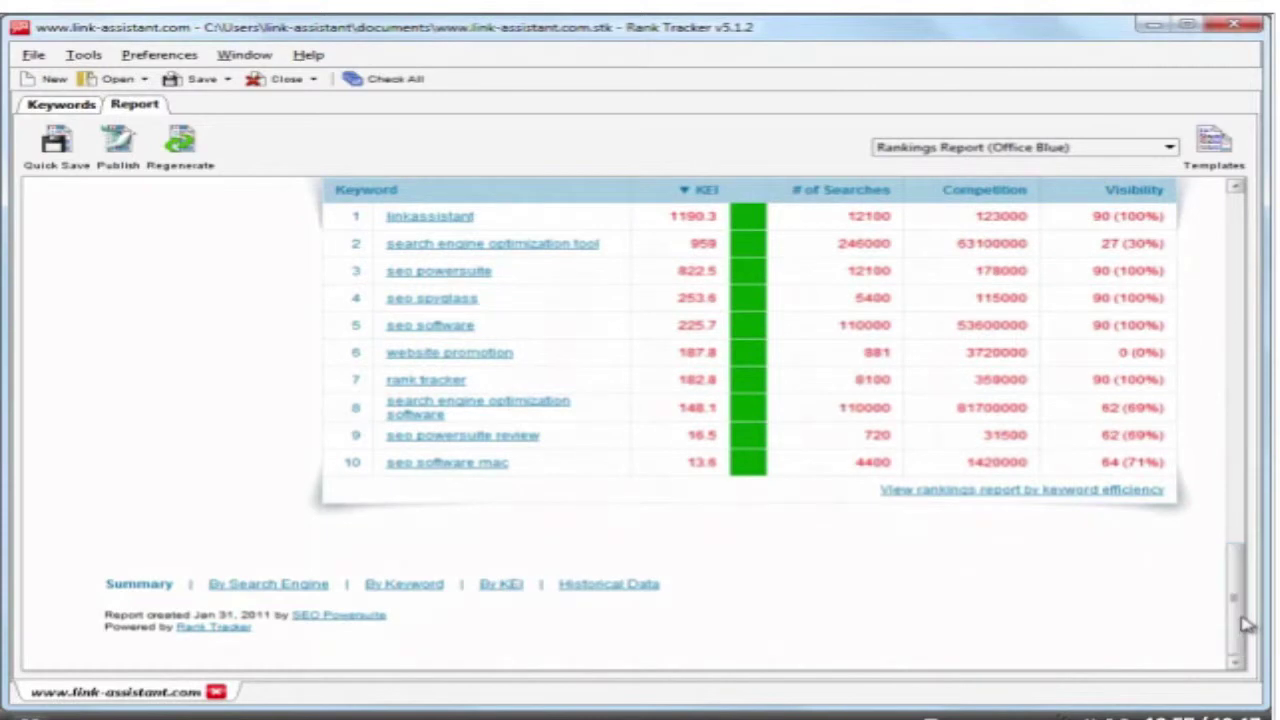
Jump through the report's By Search Engine, By Keyword, By KEI and Historical Data sections.
click(290, 588)
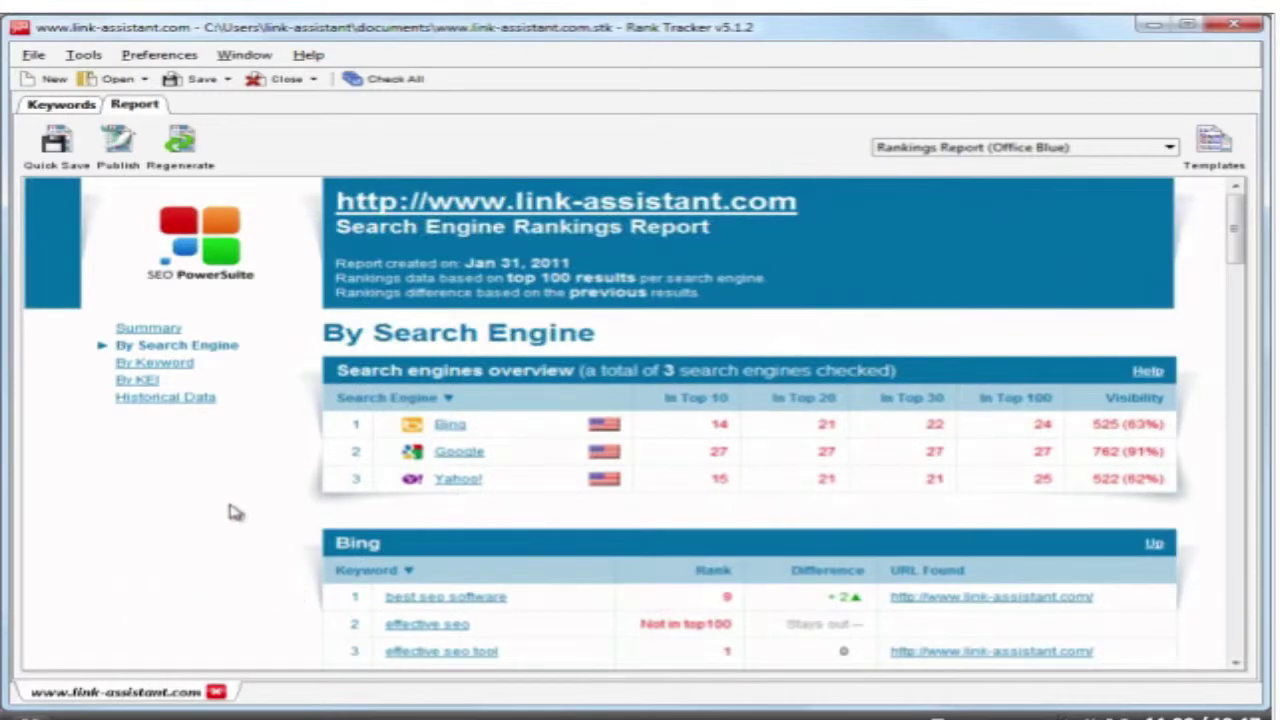
click(160, 364)
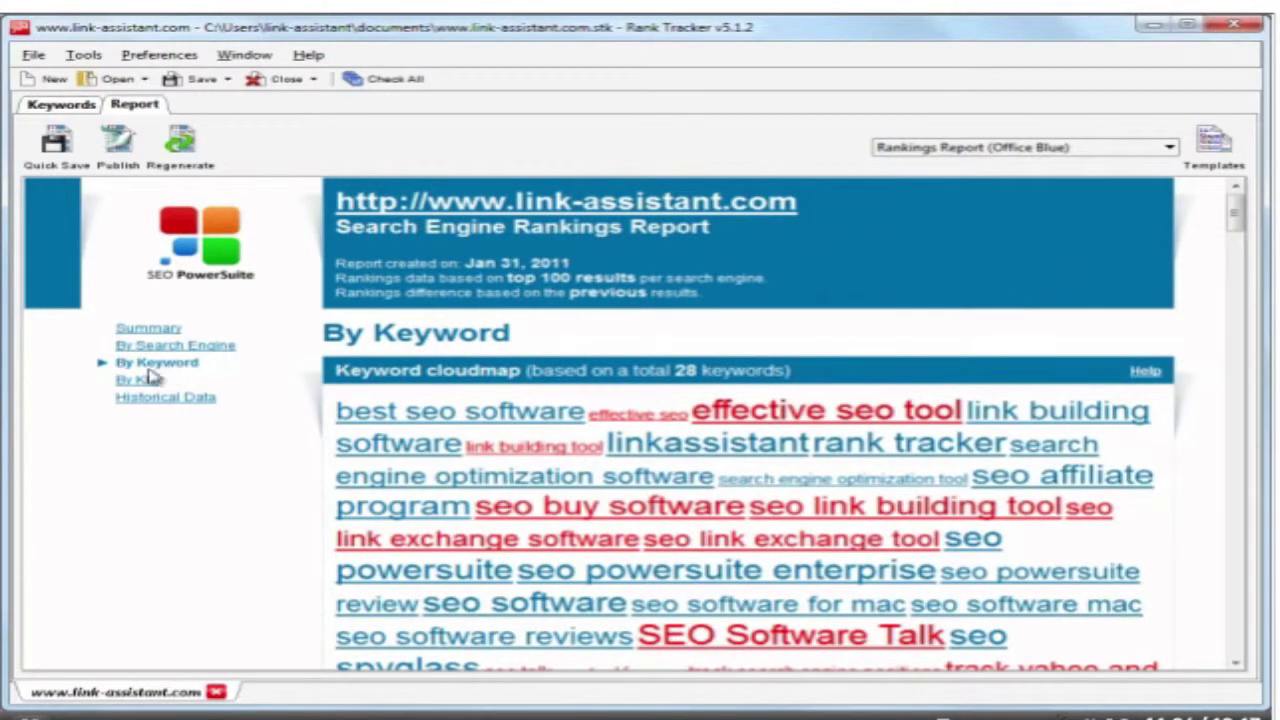
click(136, 379)
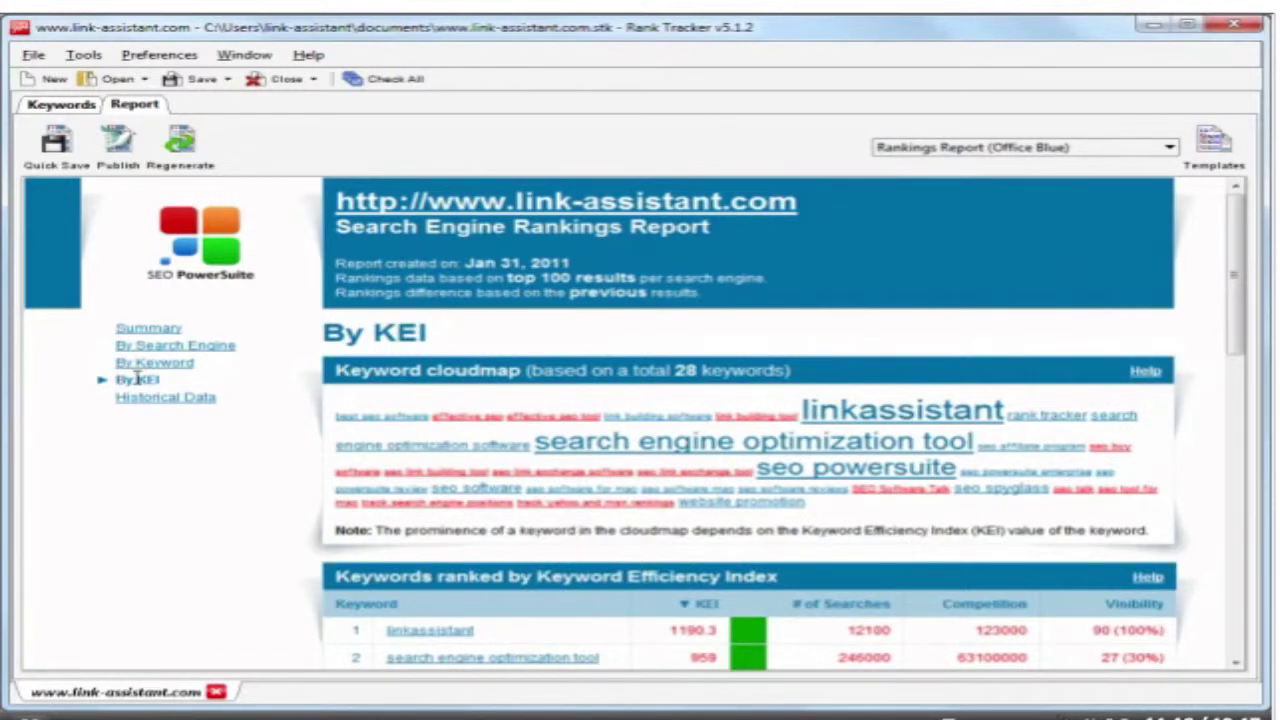
click(140, 397)
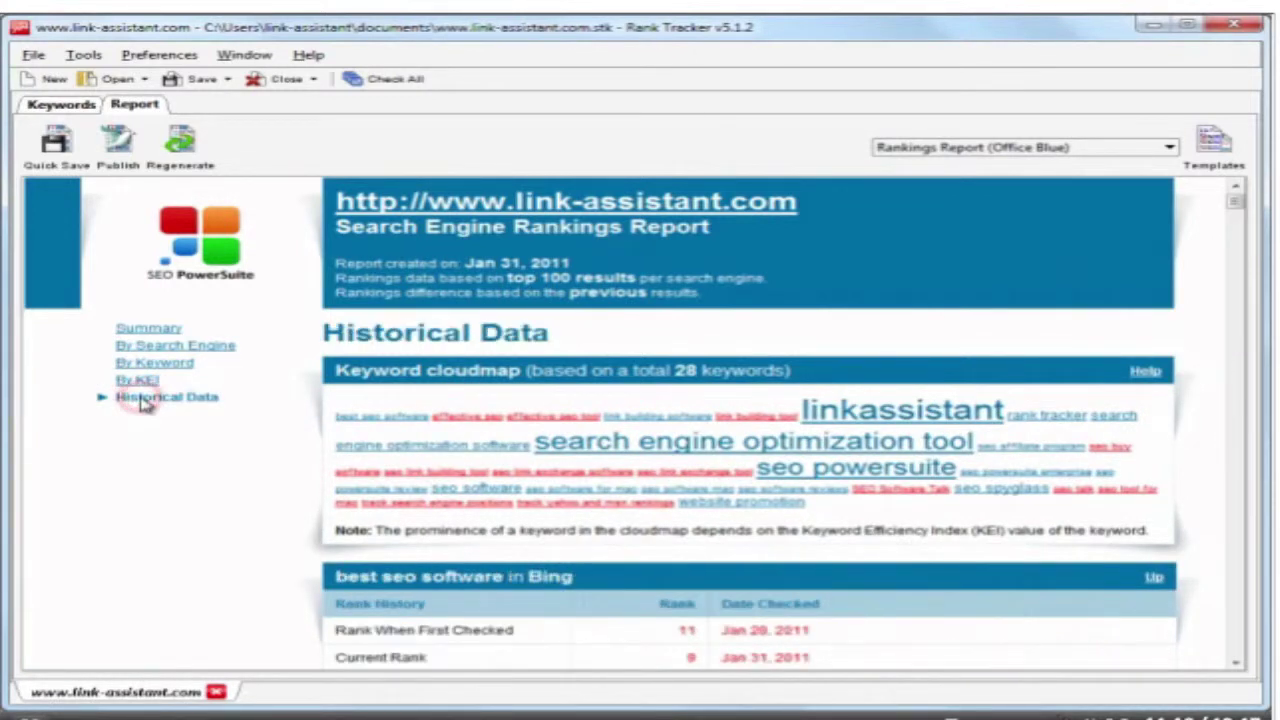
drag(1236, 200, 1242, 230)
Regenerate the report with the Competition Ranking Report (Office Blue) template and scroll through it.
click(1169, 148)
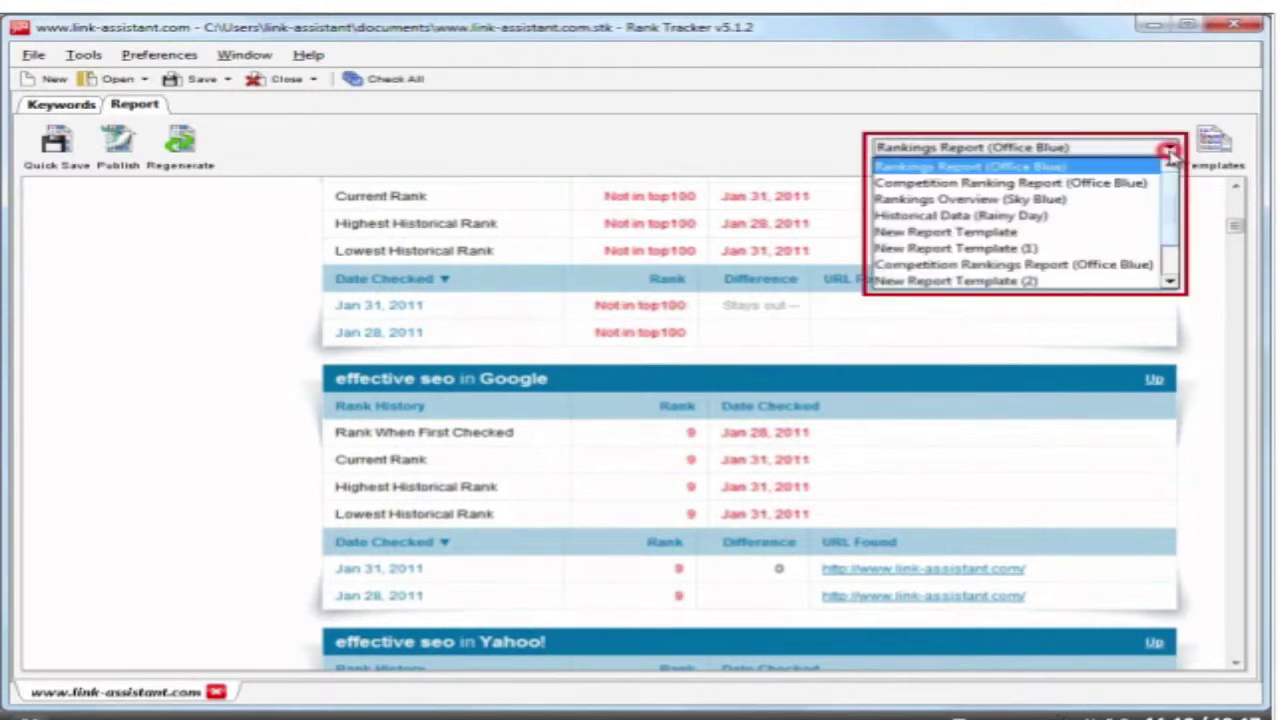
click(1128, 183)
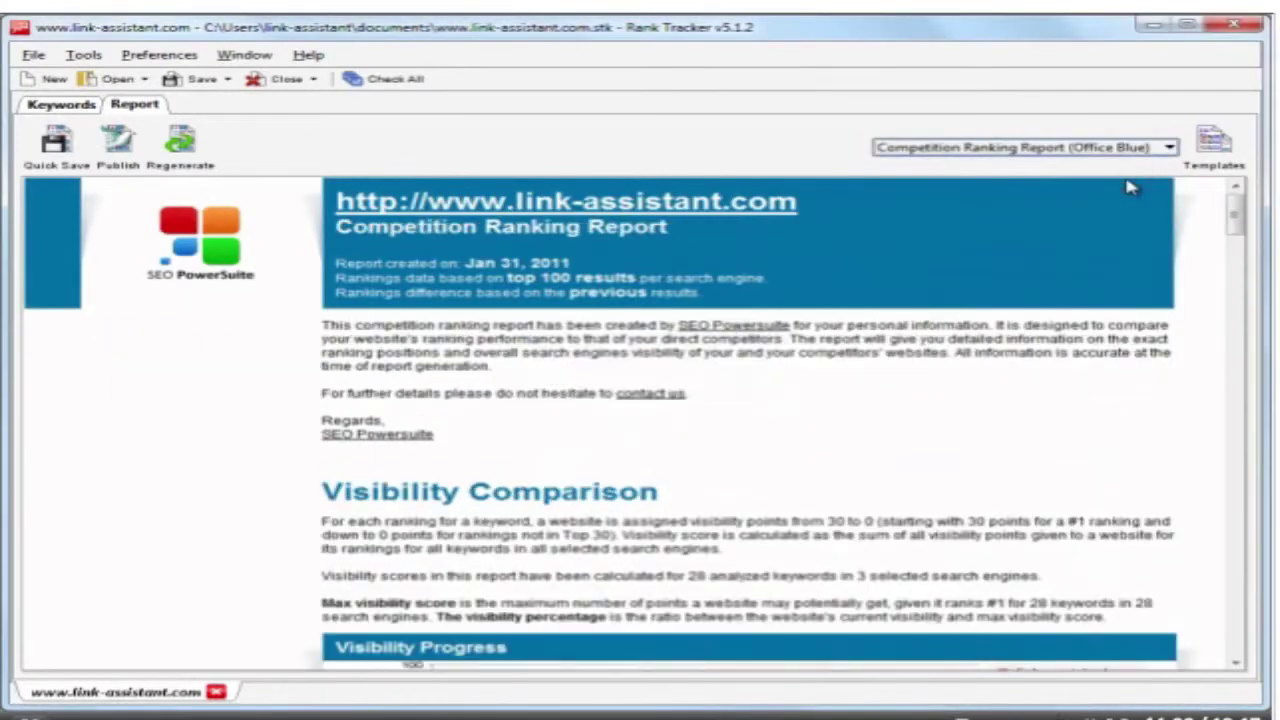
drag(1247, 207, 1240, 423)
drag(1240, 423, 1240, 450)
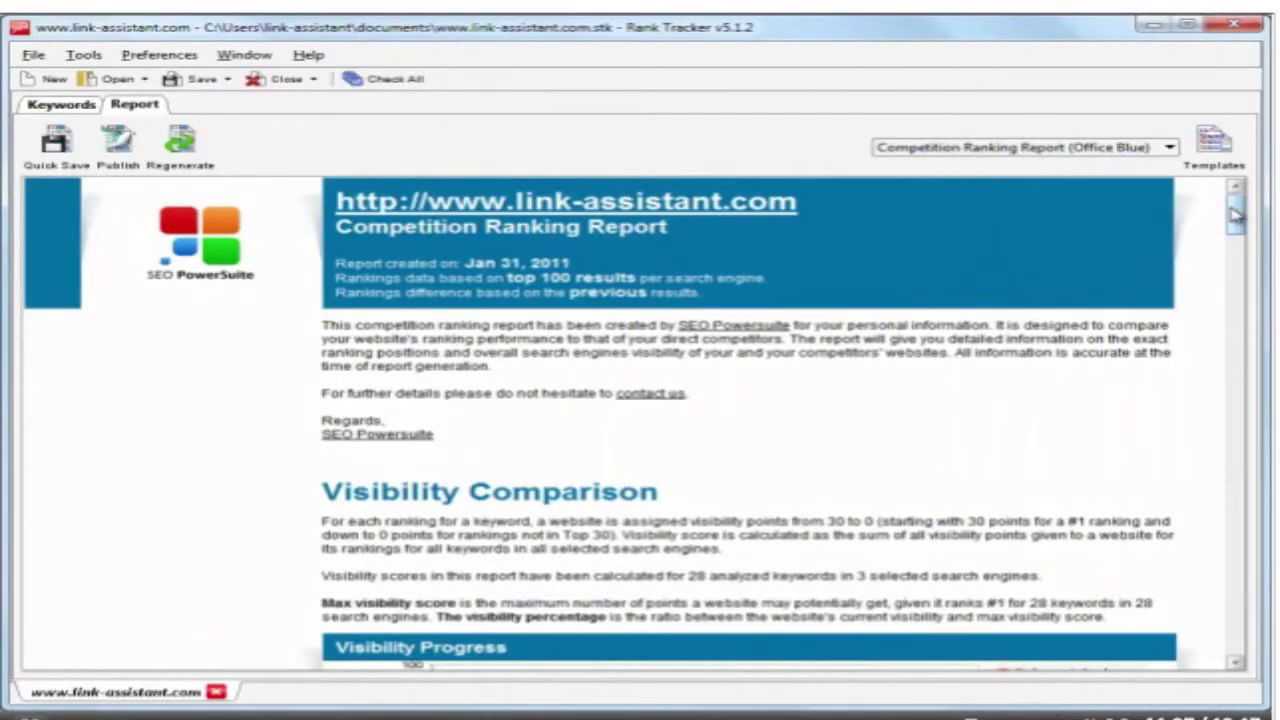
Start a new Individual Ranking template, replacing Keyword Research with the Rankings History section.
click(1213, 142)
click(340, 191)
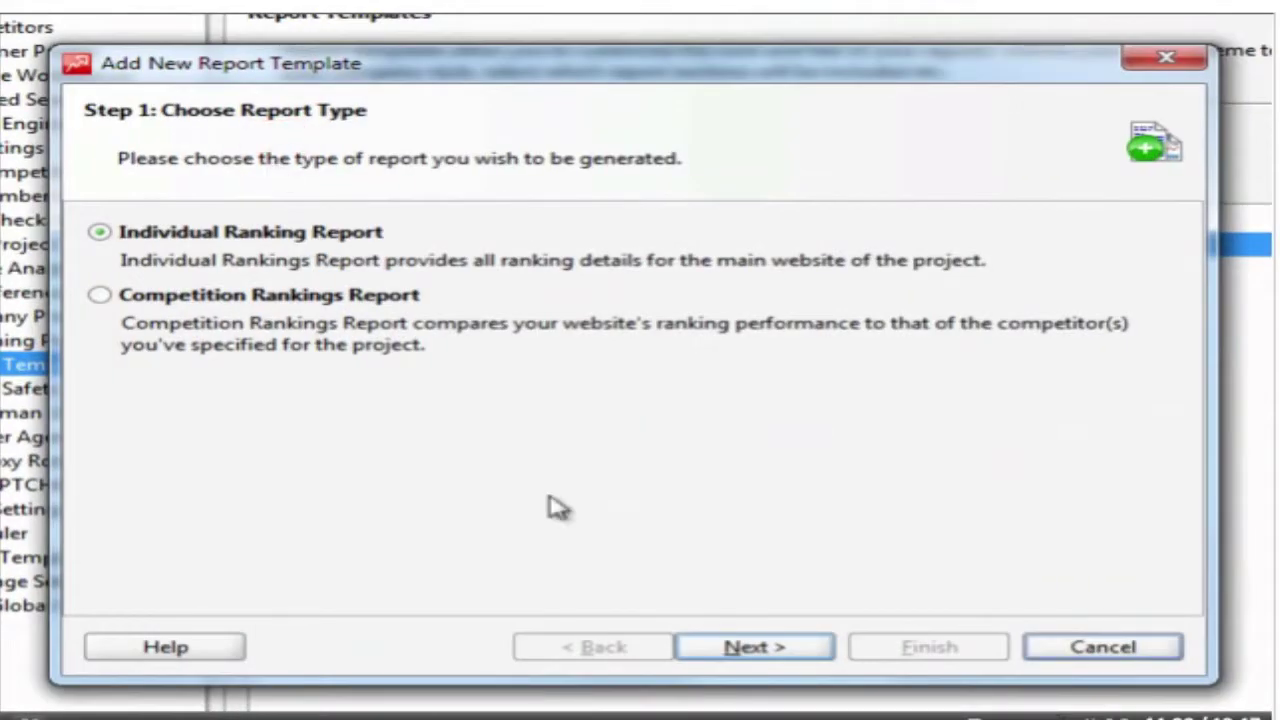
click(744, 655)
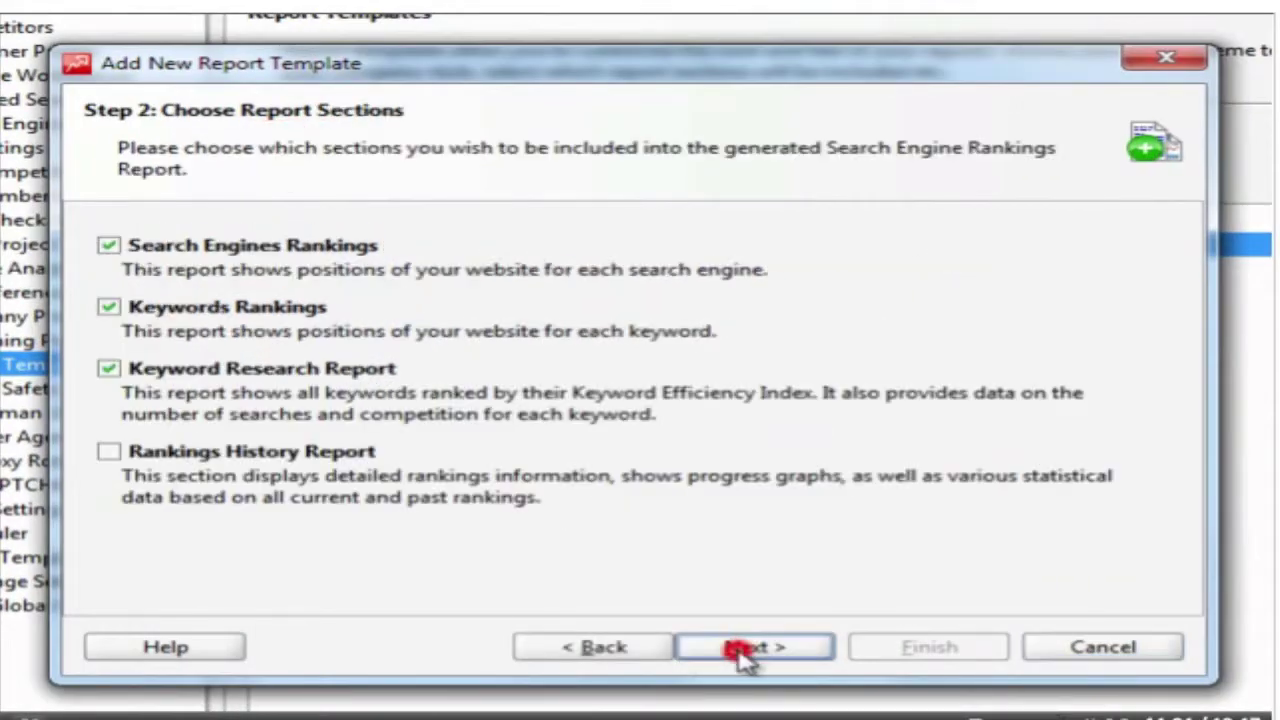
click(108, 368)
click(110, 453)
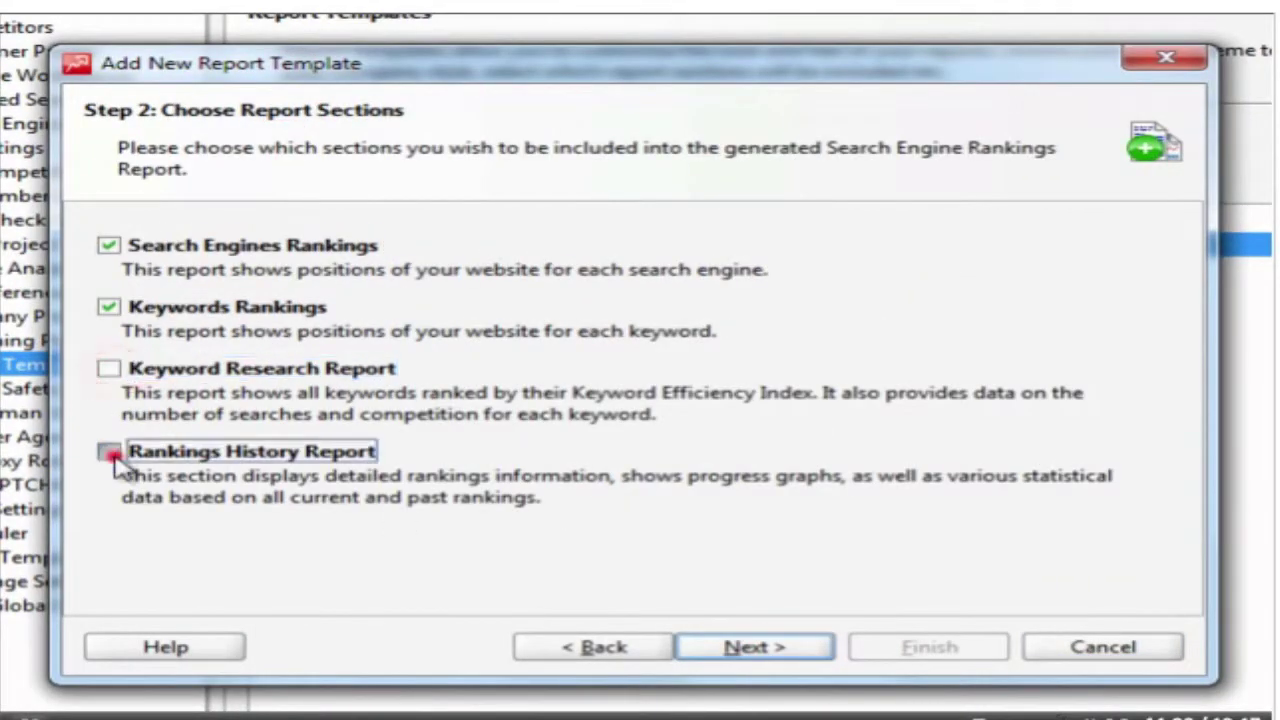
click(737, 646)
Give the template the Rainy Day colour scheme and drop the Report Summary introduction.
click(697, 232)
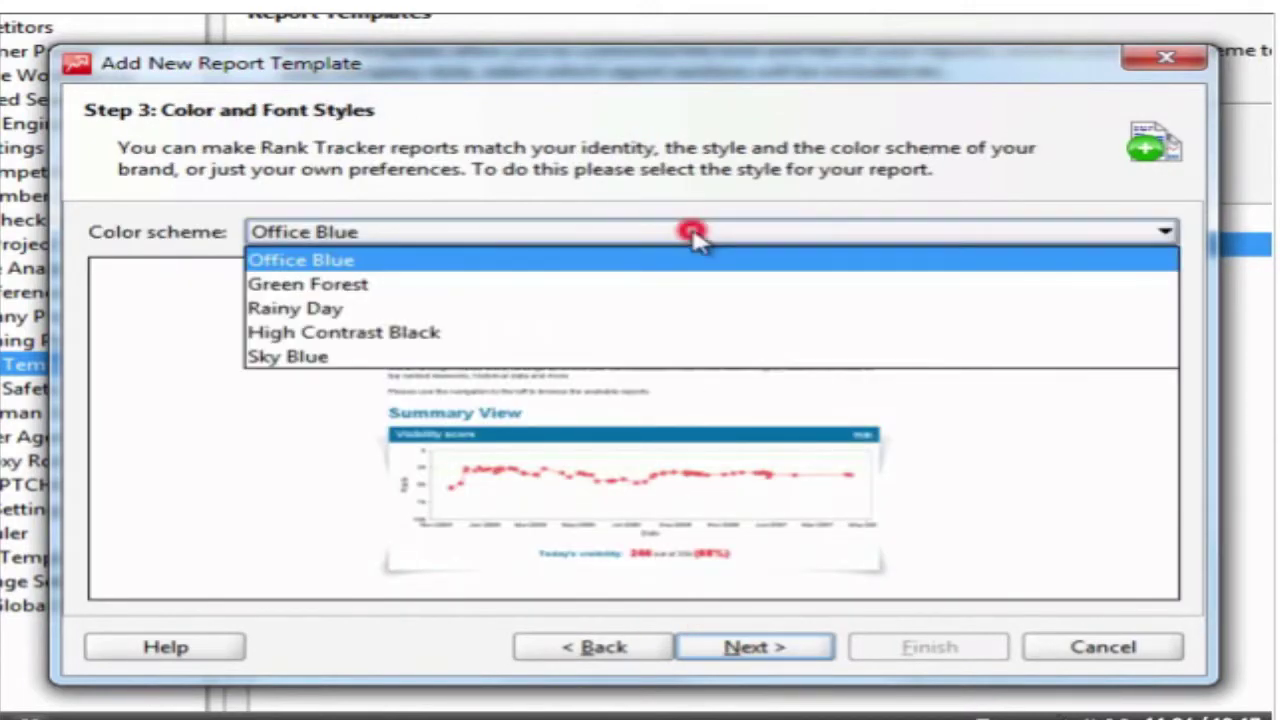
click(676, 312)
click(778, 655)
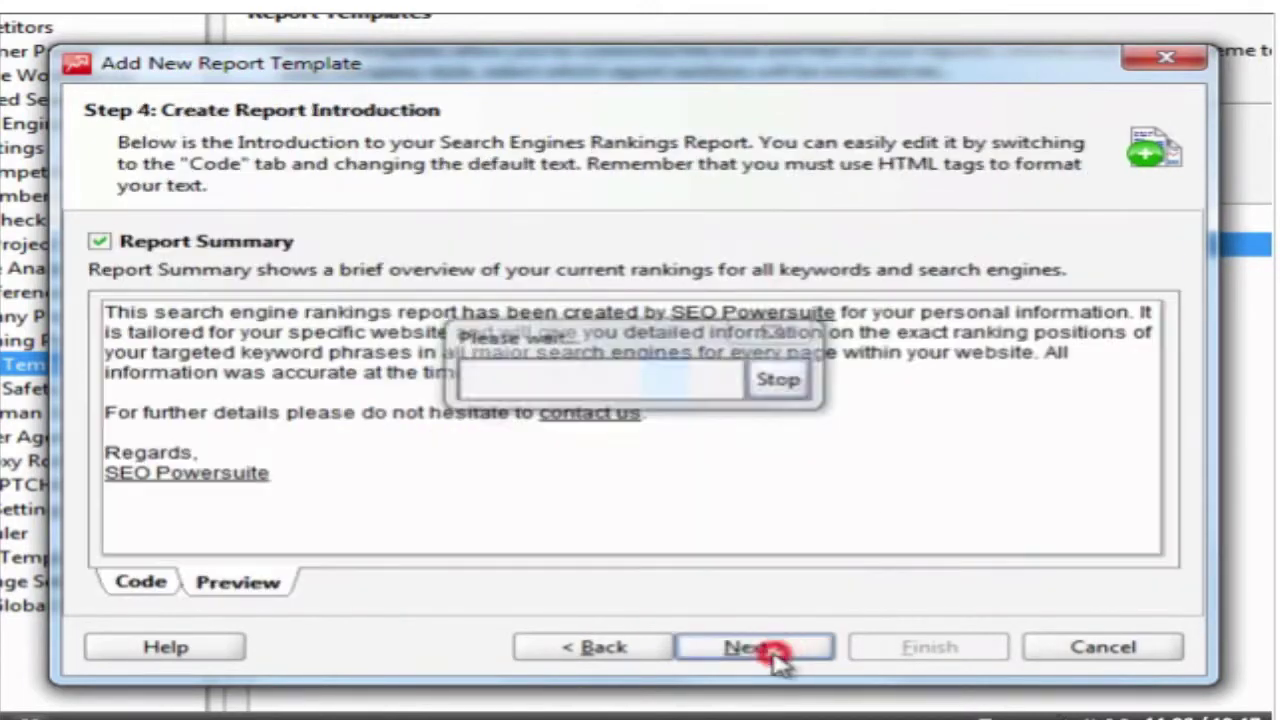
click(142, 252)
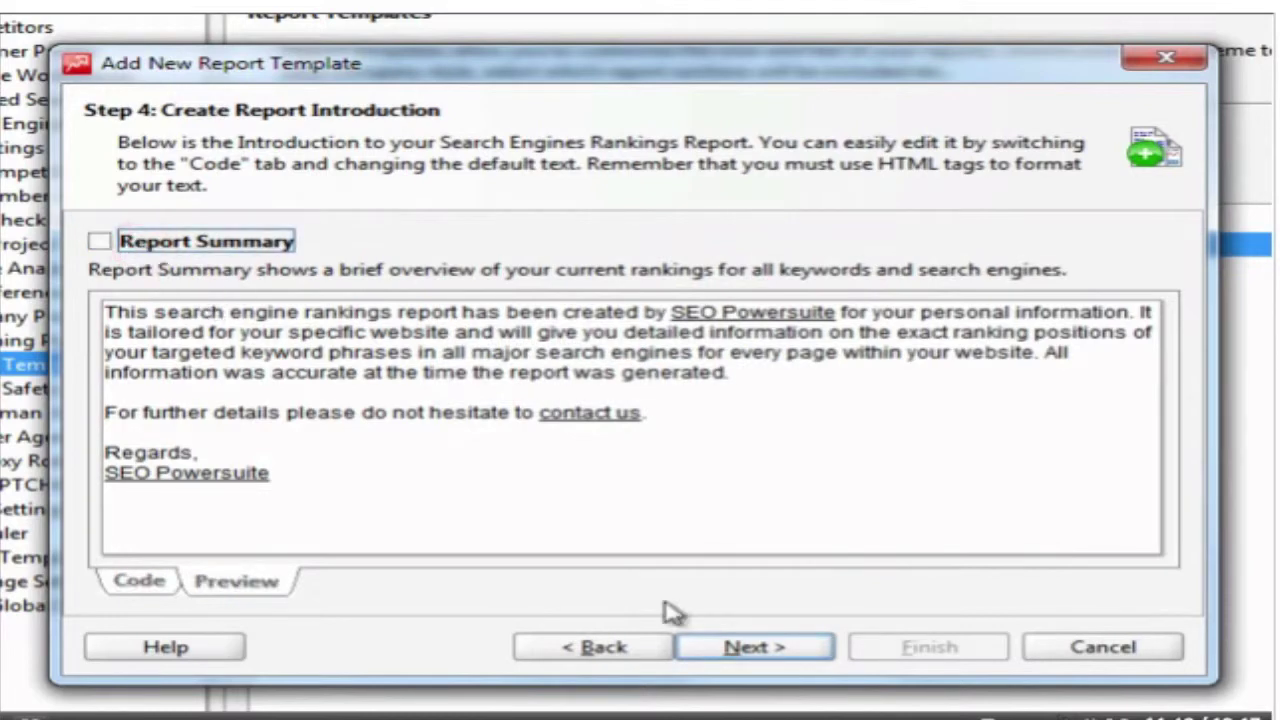
click(737, 647)
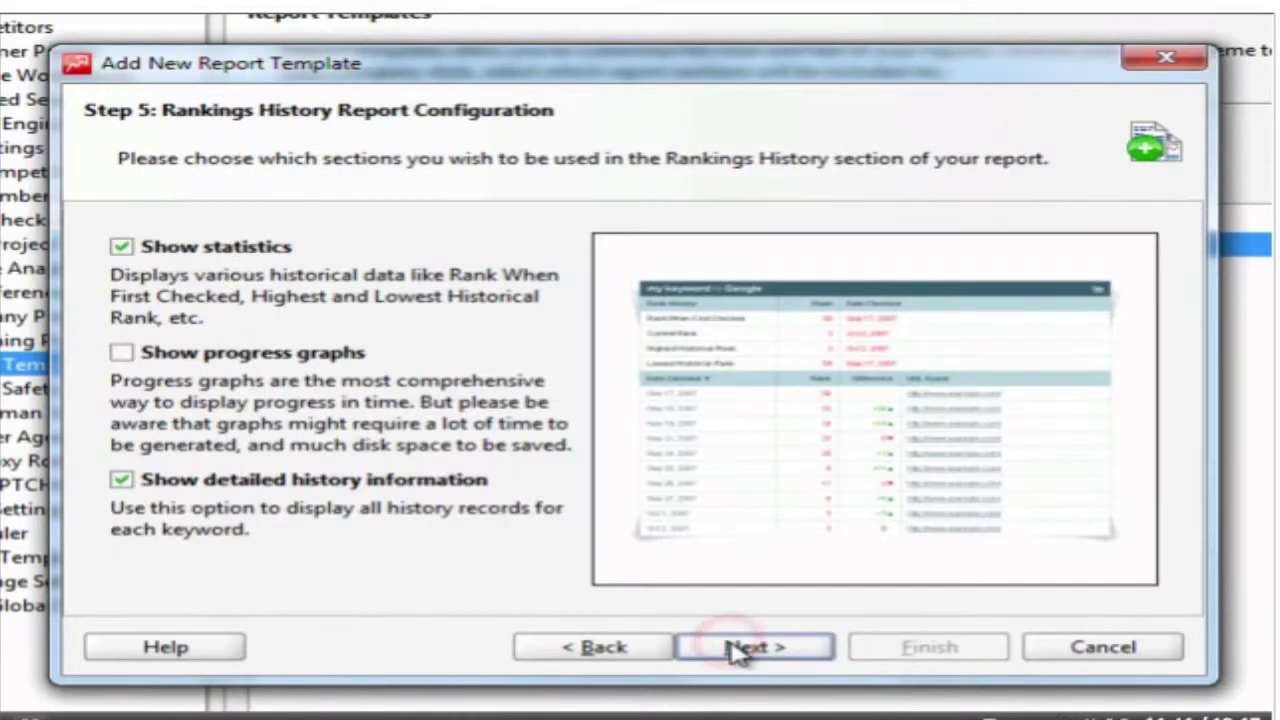
Include progress graphs without detailed history records, leave out the custom page, and save as 'My Report'.
click(250, 355)
click(200, 482)
click(729, 647)
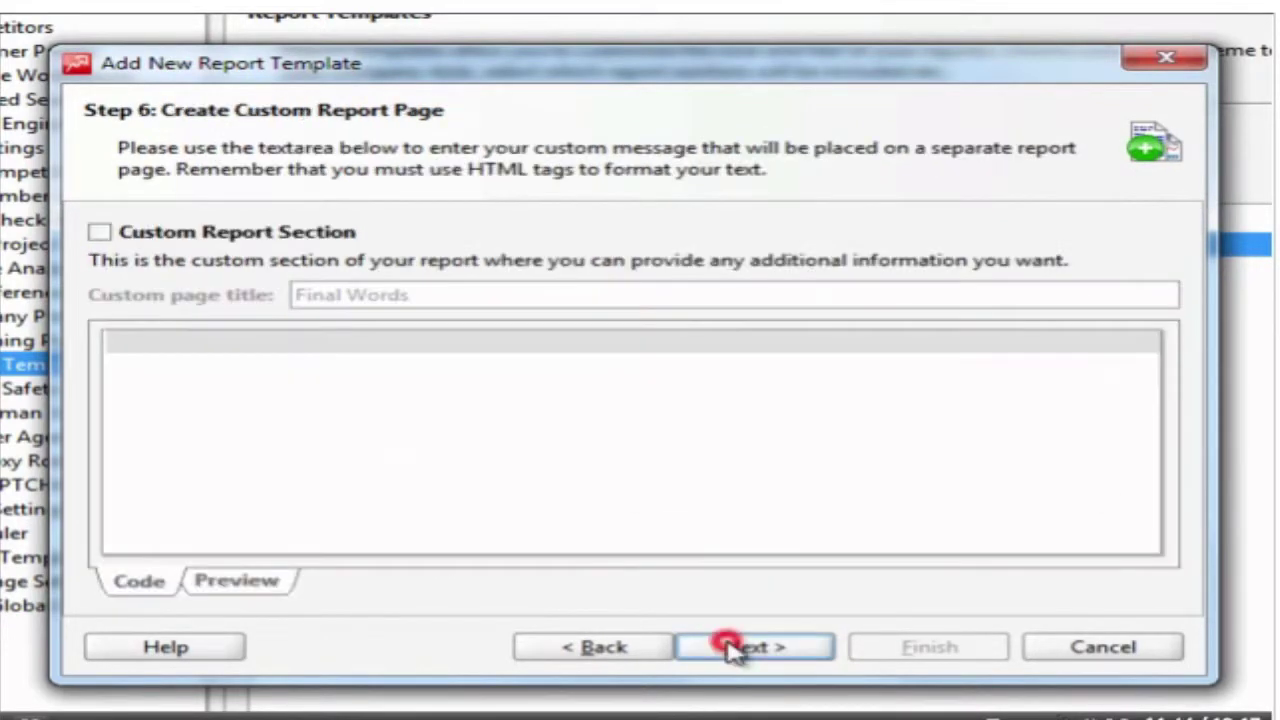
click(145, 232)
click(146, 233)
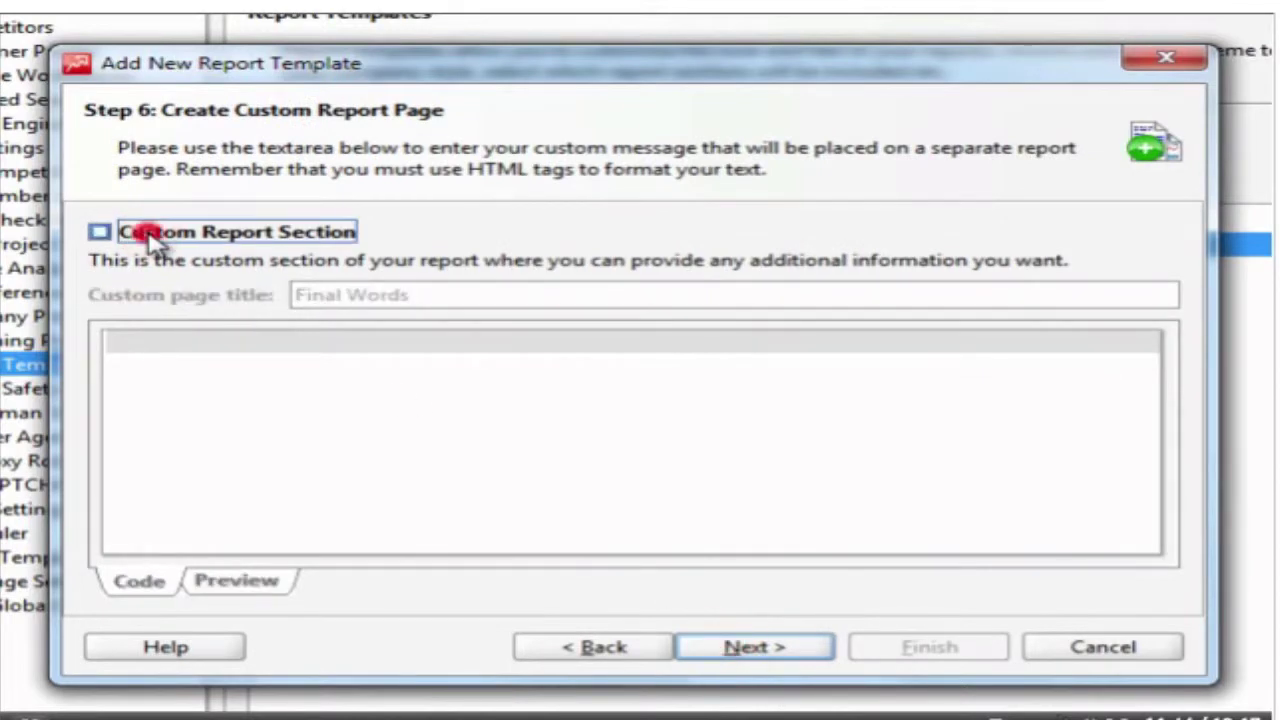
click(750, 647)
text(My Report)
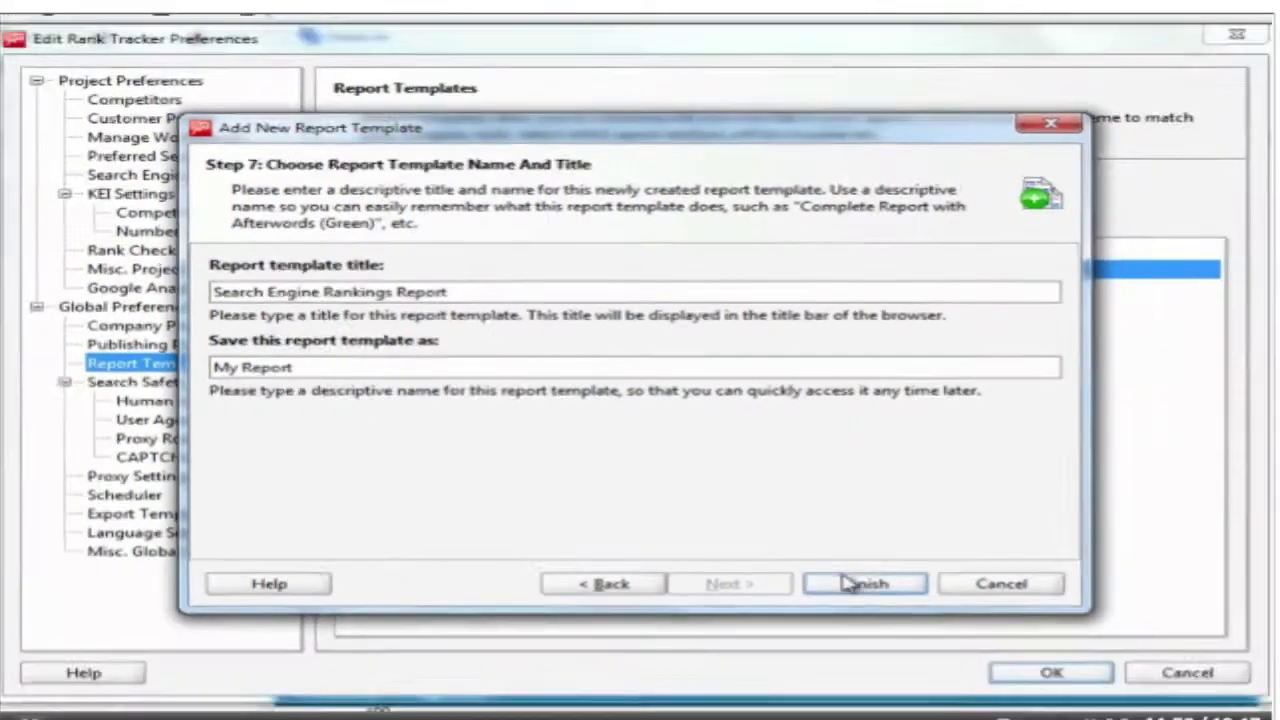
click(929, 647)
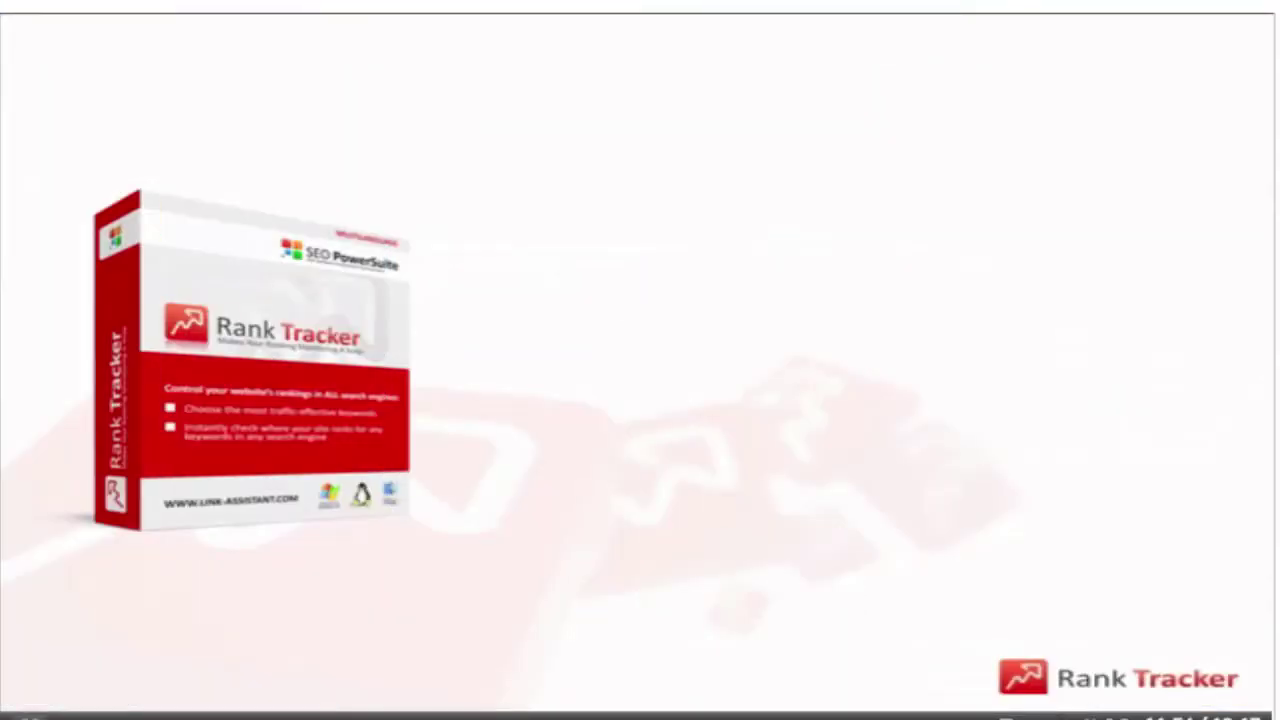